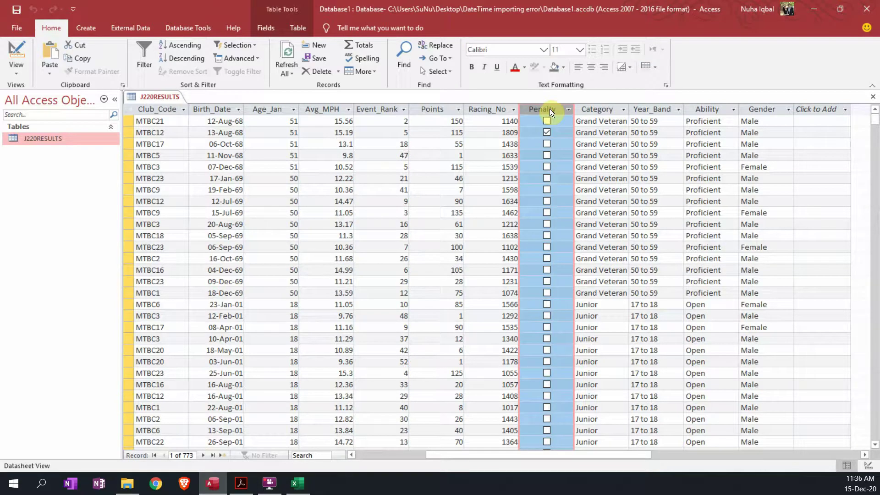
In the exam PDF, read question 19's J220RESULTS.csv file name and Penalty requirement (Boolean, shown Yes/No)
{"action": "left_click", "coordinate": [587, 143]}
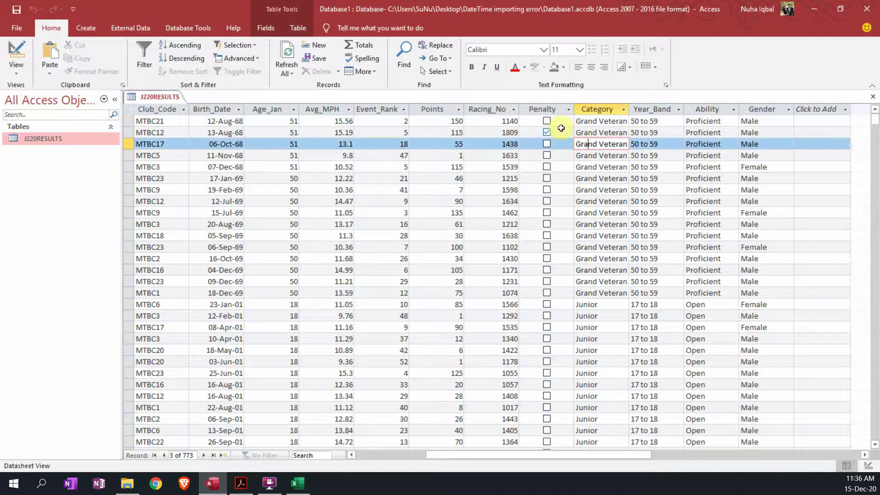
{"action": "left_click", "coordinate": [542, 109]}
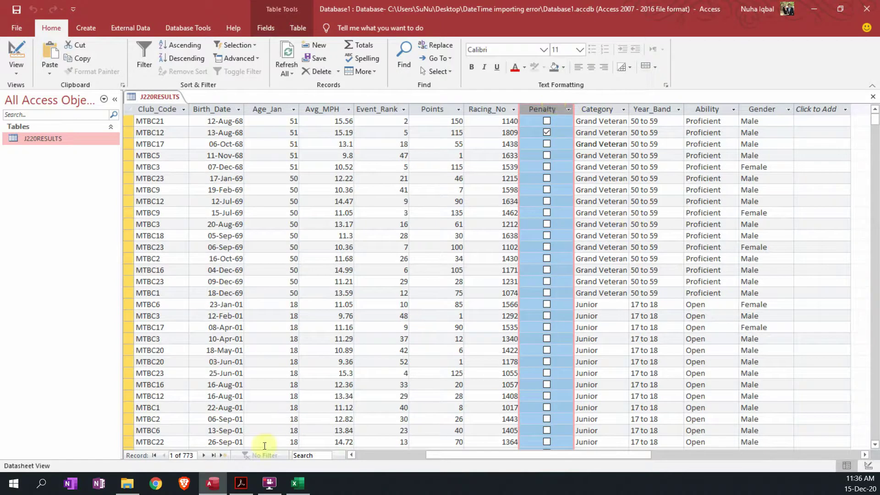
{"action": "left_click", "coordinate": [241, 483]}
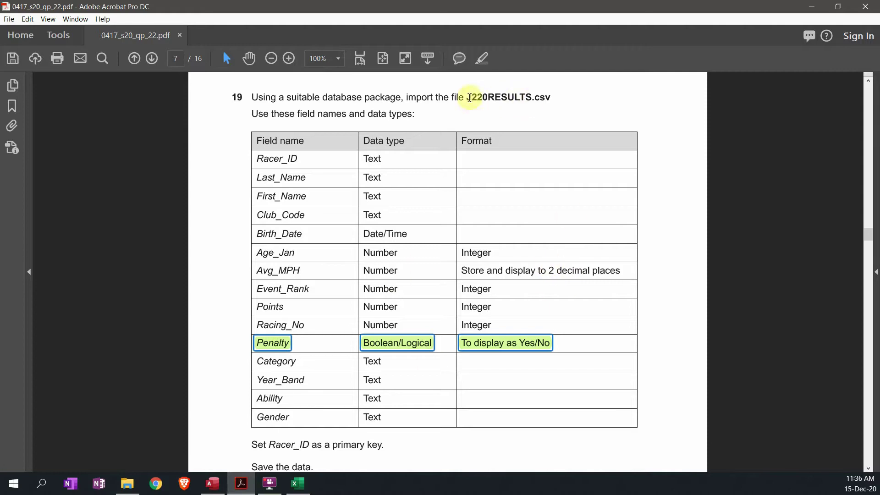
{"action": "left_click", "coordinate": [470, 97]}
{"action": "left_click_drag", "start_coordinate": [470, 98], "coordinate": [552, 97]}
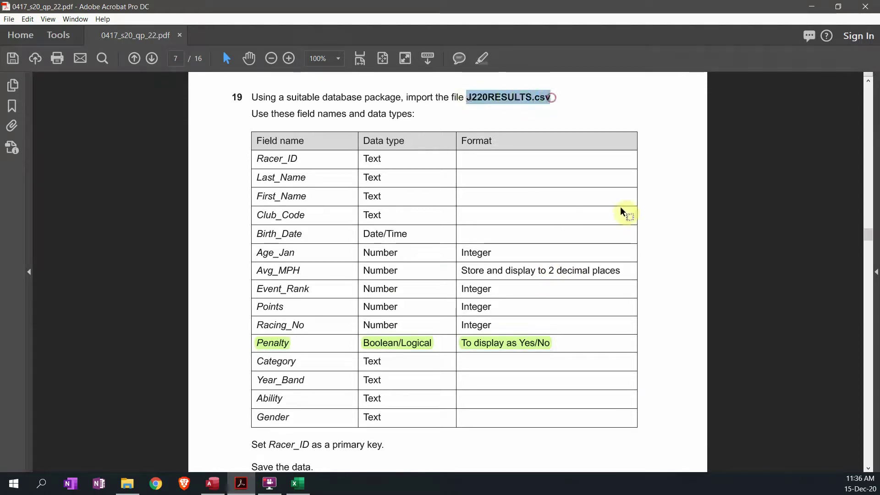
{"action": "left_click", "coordinate": [278, 345]}
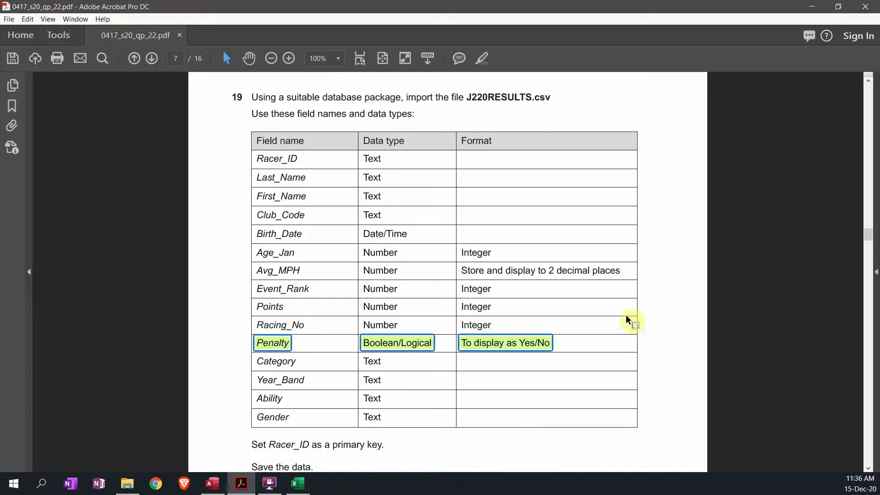
Check the -1 and 0 Penalty values from K2 down in Excel, then close the csv without saving
{"action": "left_click", "coordinate": [298, 483]}
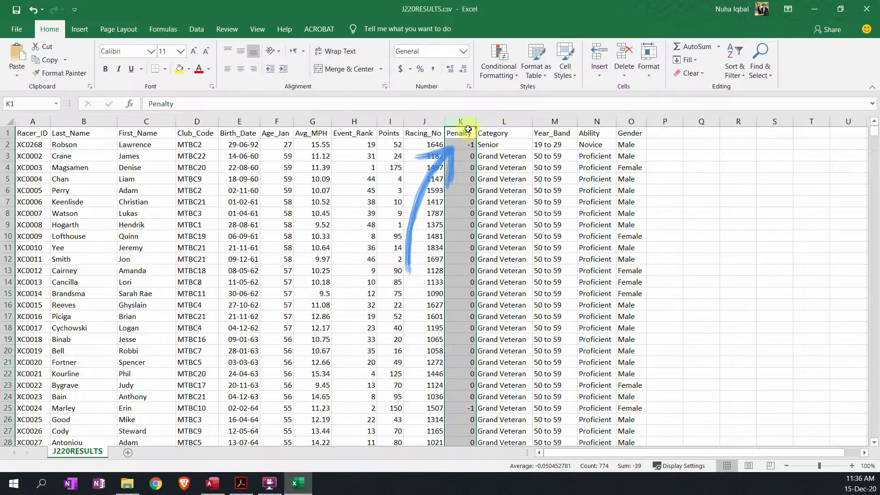
{"action": "left_click", "coordinate": [463, 144]}
{"action": "key", "text": "Down"}
{"action": "key", "text": "Down"}
{"action": "left_click", "coordinate": [462, 144]}
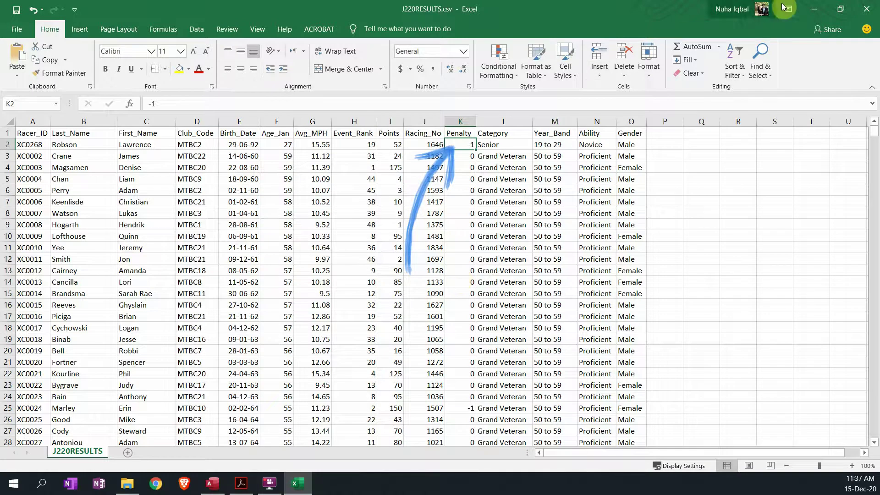
{"action": "left_click", "coordinate": [866, 9]}
{"action": "left_click", "coordinate": [440, 255]}
Close the open J220RESULTS datasheet in Access
{"action": "left_click", "coordinate": [218, 490]}
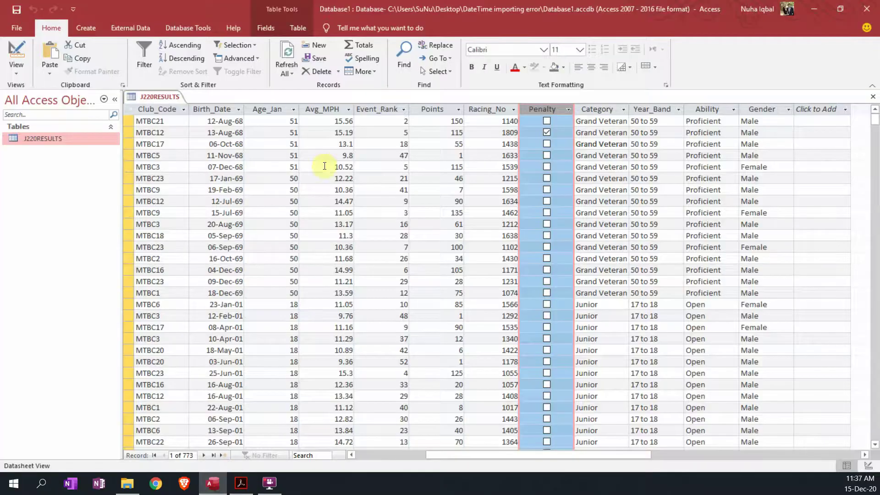
{"action": "right_click", "coordinate": [159, 100]}
{"action": "left_click", "coordinate": [188, 117]}
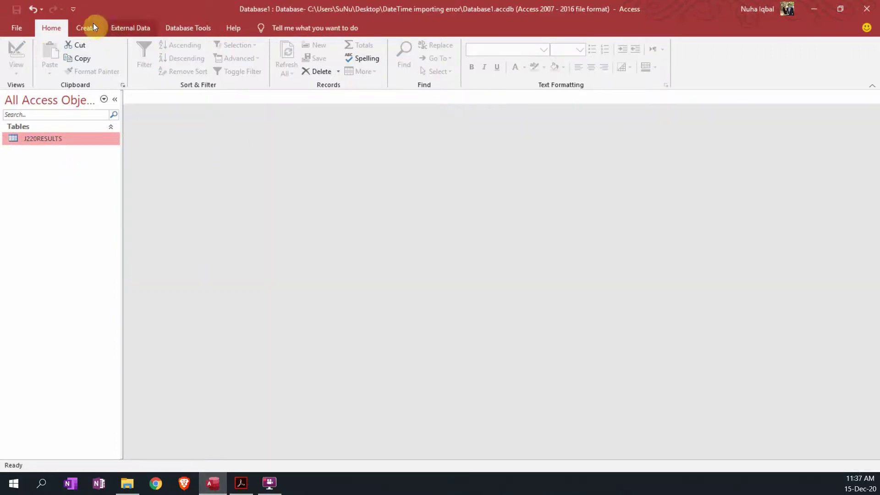
Start a Text File import from External Data with J220RESULTS.csv as the source
{"action": "left_click", "coordinate": [122, 29]}
{"action": "left_click", "coordinate": [22, 69]}
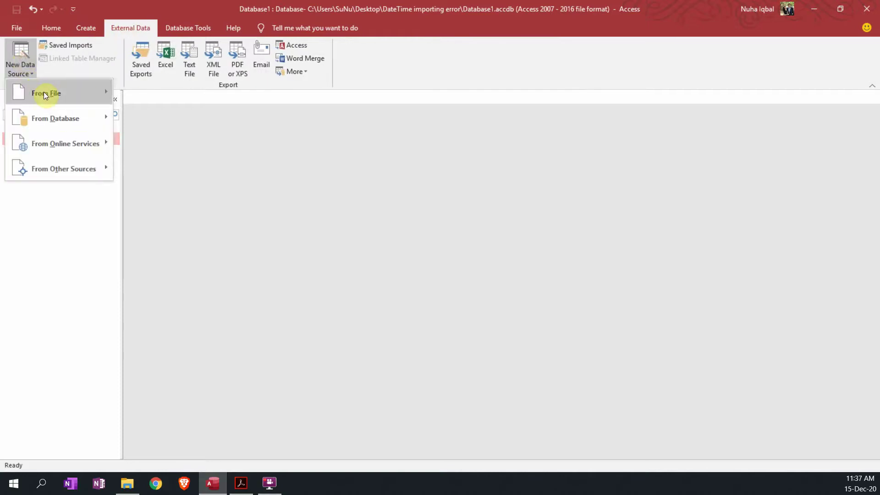
{"action": "mouse_move", "coordinate": [43, 94]}
{"action": "left_click", "coordinate": [170, 170]}
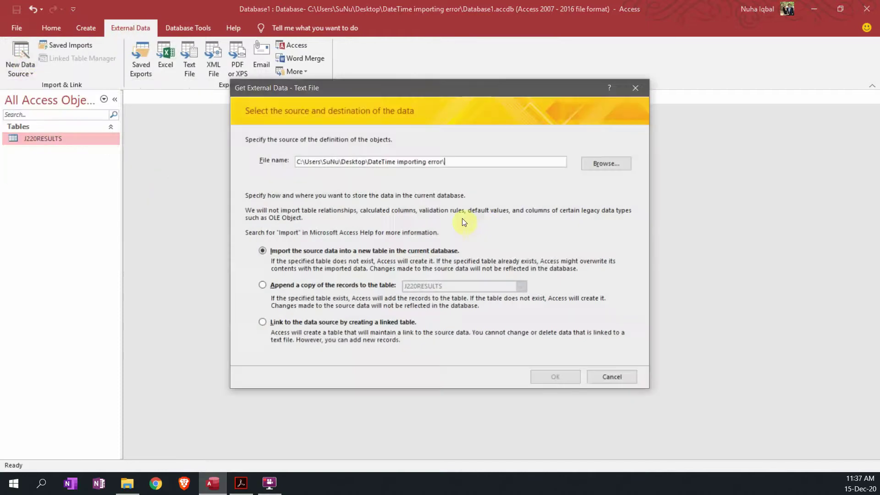
{"action": "left_click", "coordinate": [609, 166]}
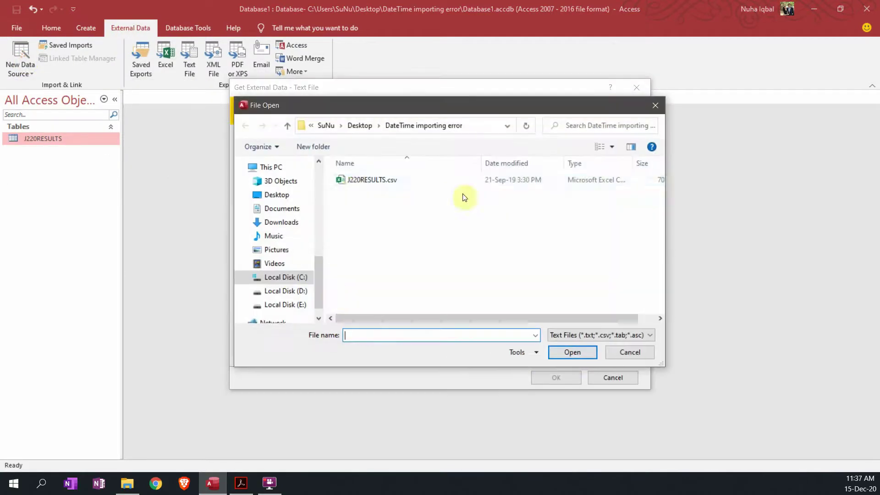
{"action": "left_click", "coordinate": [351, 184]}
{"action": "double_click", "coordinate": [351, 185]}
{"action": "left_click", "coordinate": [560, 383]}
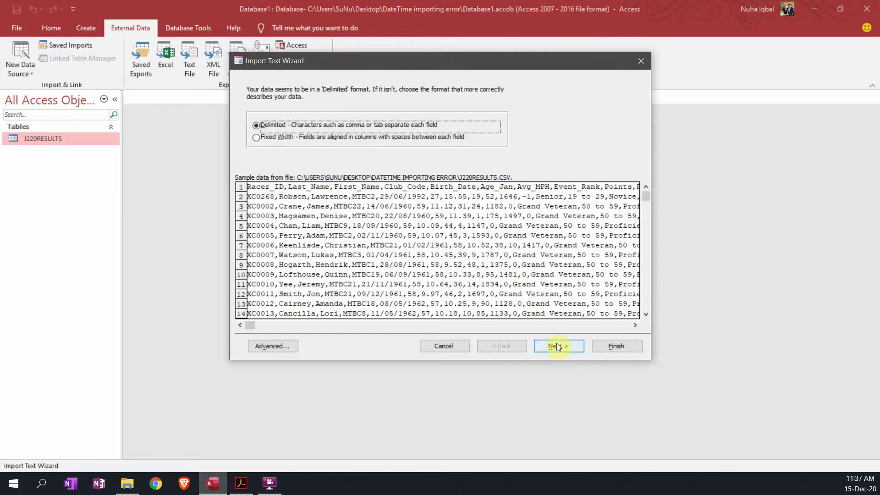
Keep Delimited, use the first row as field names, and edit Penalty's data type under Advanced
{"action": "left_click", "coordinate": [556, 346]}
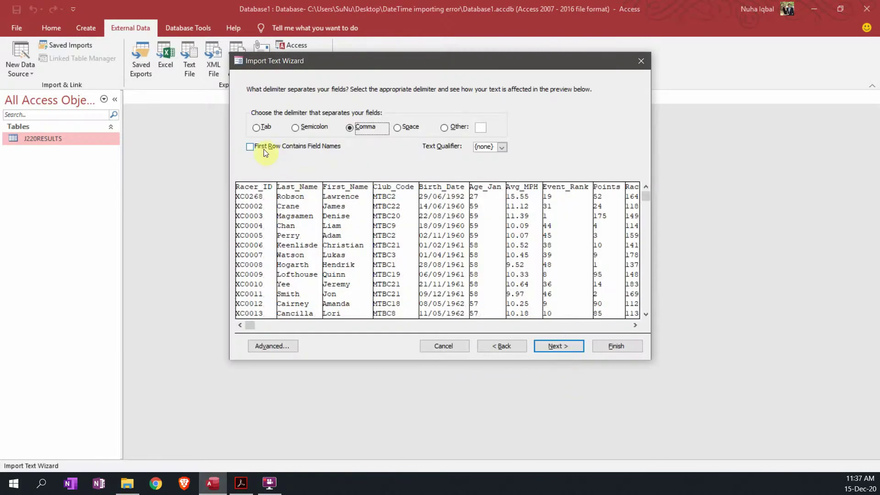
{"action": "left_click", "coordinate": [293, 145]}
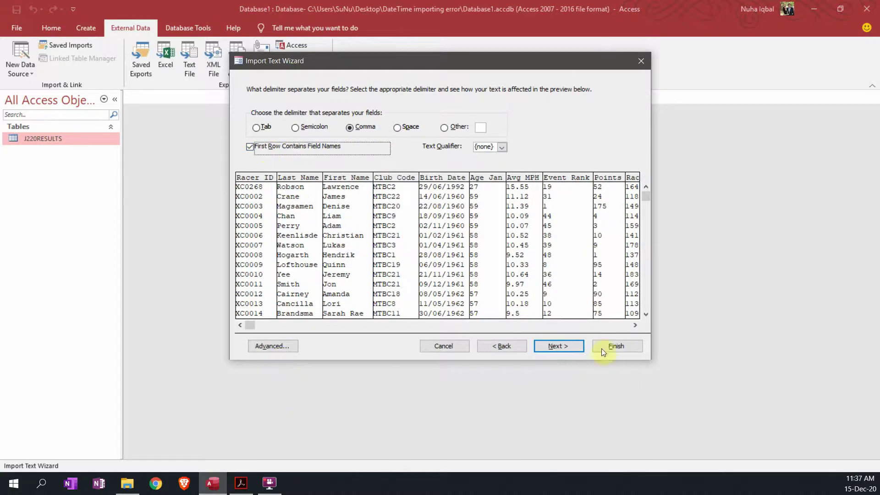
{"action": "left_click", "coordinate": [272, 347]}
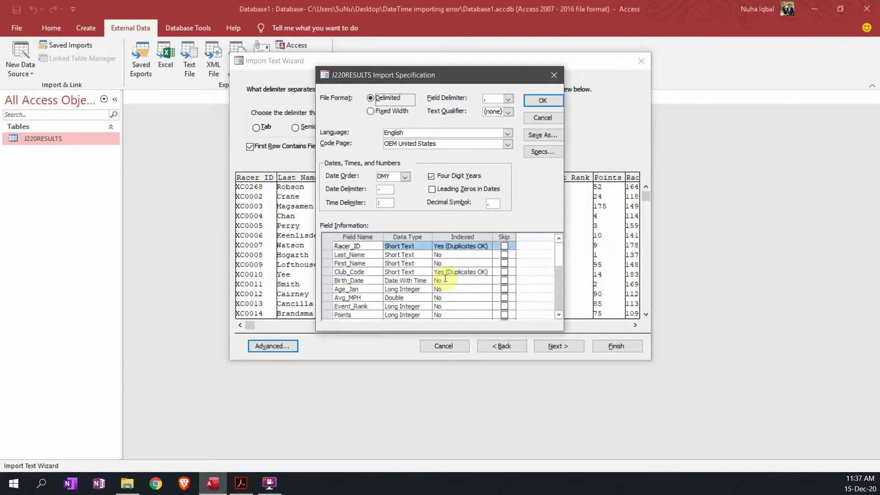
{"action": "scroll", "coordinate": [445, 290], "scroll_direction": "down", "scroll_amount": 2}
{"action": "scroll", "coordinate": [440, 288], "scroll_direction": "down", "scroll_amount": 1}
{"action": "scroll", "coordinate": [399, 276], "scroll_direction": "up", "scroll_amount": 1}
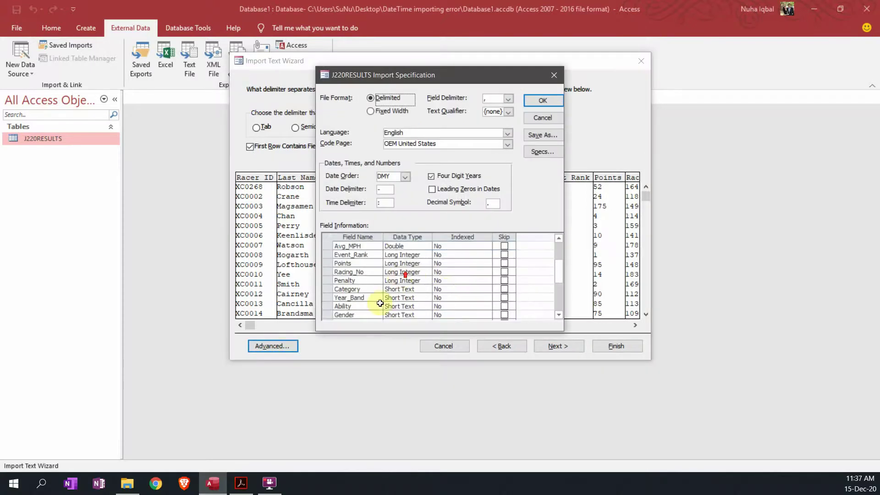
{"action": "left_click", "coordinate": [402, 282]}
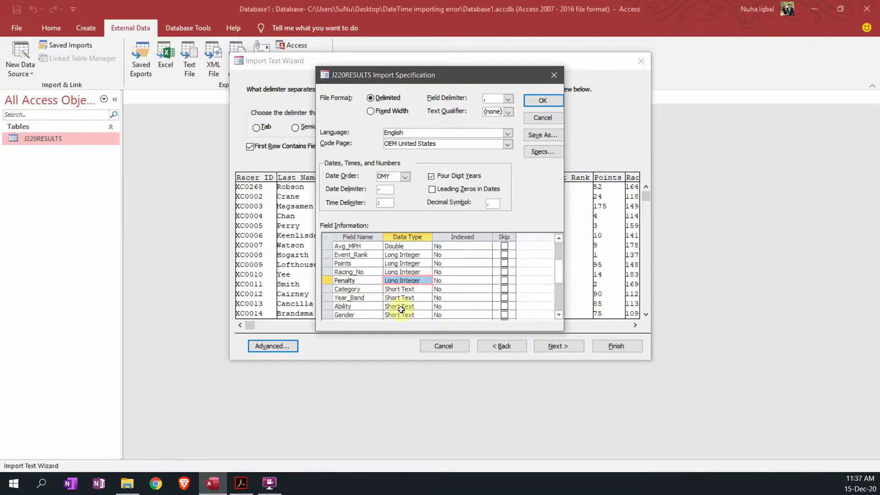
{"action": "left_click", "coordinate": [545, 94]}
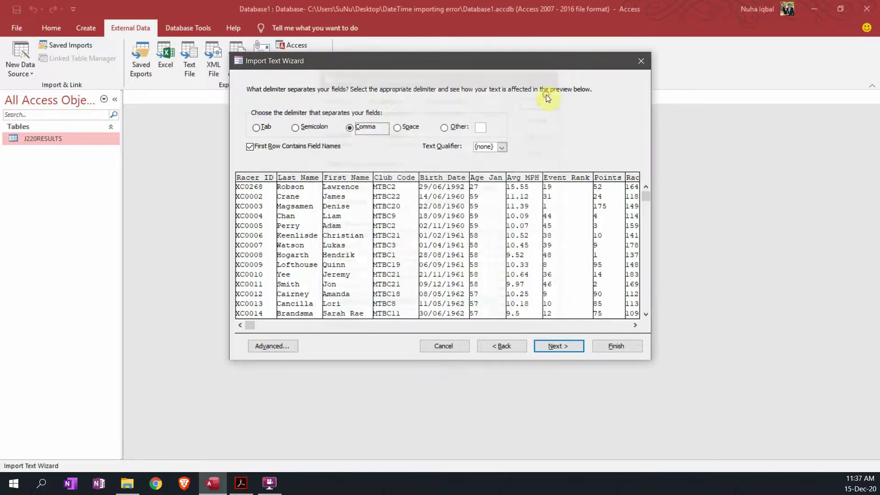
Decline overwriting J220RESULTS and finish the import into a new table named J220RESULTS2
{"action": "left_click", "coordinate": [609, 345]}
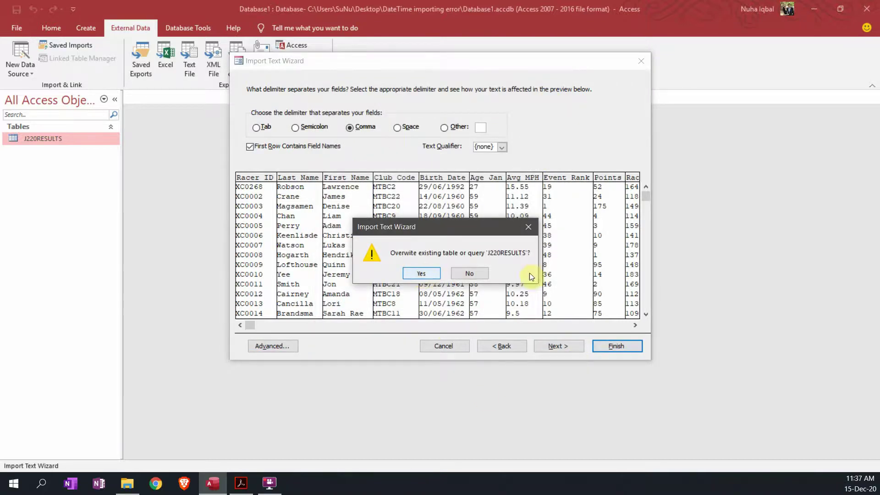
{"action": "left_click", "coordinate": [473, 273]}
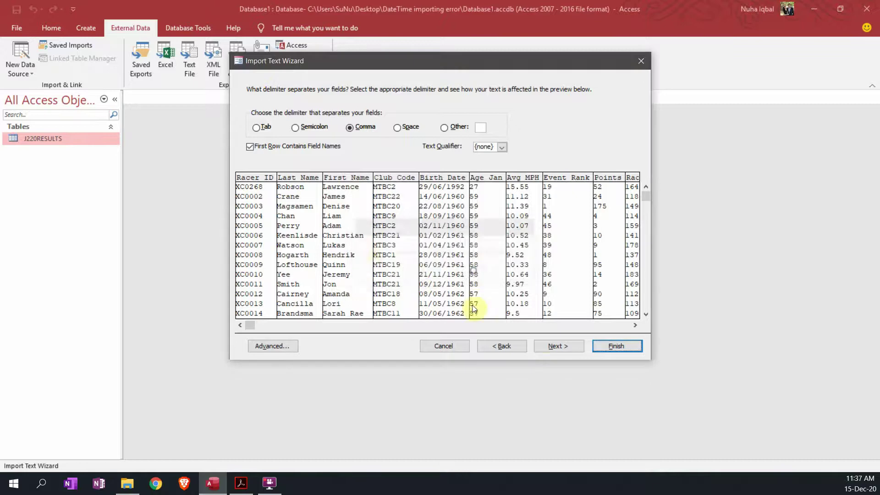
{"action": "left_click", "coordinate": [553, 344]}
{"action": "left_click", "coordinate": [554, 346]}
{"action": "left_click", "coordinate": [554, 346]}
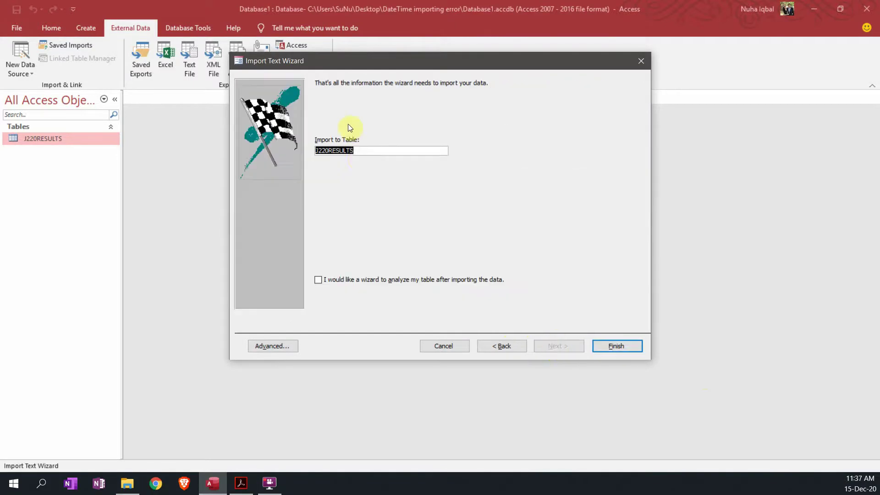
{"action": "left_click", "coordinate": [363, 154]}
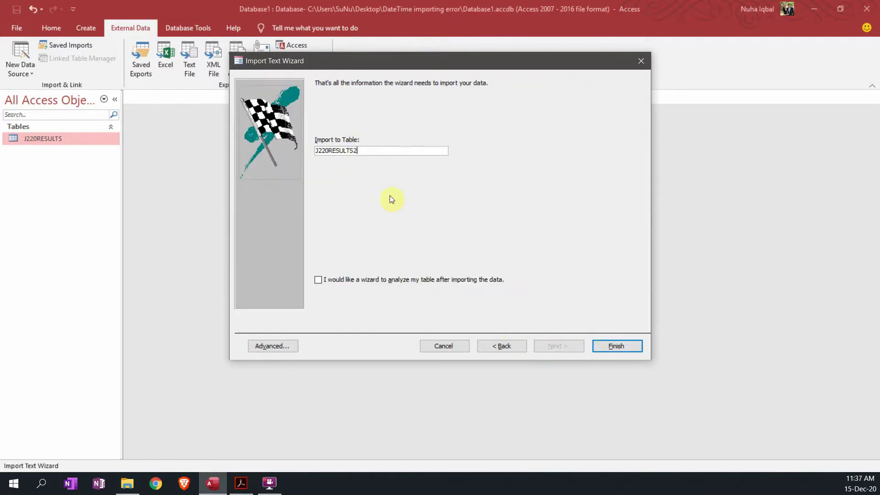
{"action": "left_click", "coordinate": [610, 344]}
Open J220RESULTS2 without saving import steps and select its Penalty column of -1 and 0 values
{"action": "left_click", "coordinate": [614, 387]}
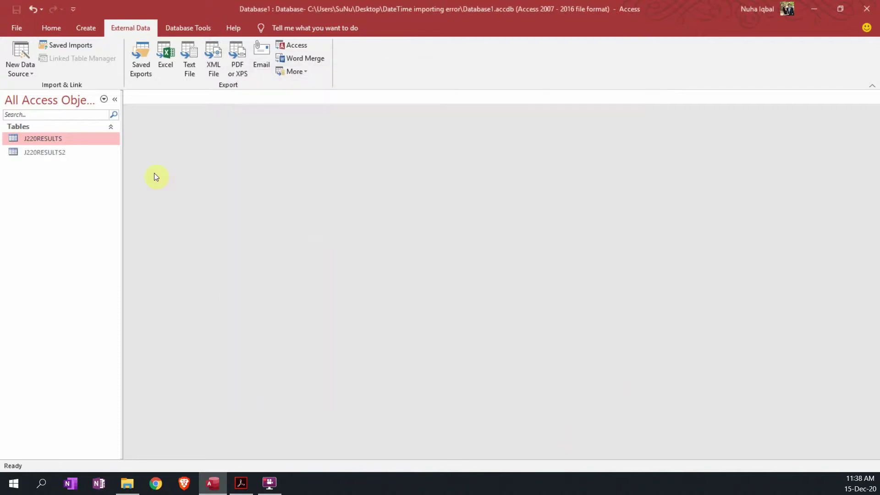
{"action": "double_click", "coordinate": [71, 152]}
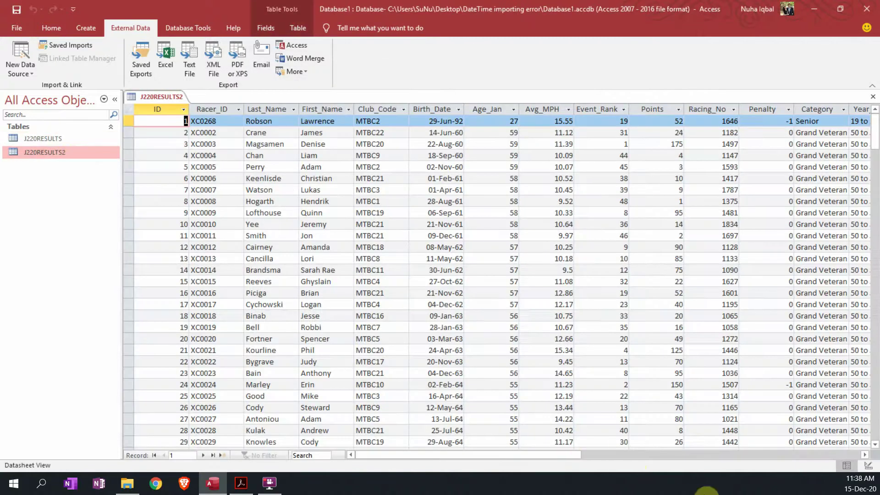
{"action": "left_click_drag", "start_coordinate": [549, 453], "coordinate": [602, 453]}
{"action": "left_click", "coordinate": [598, 110]}
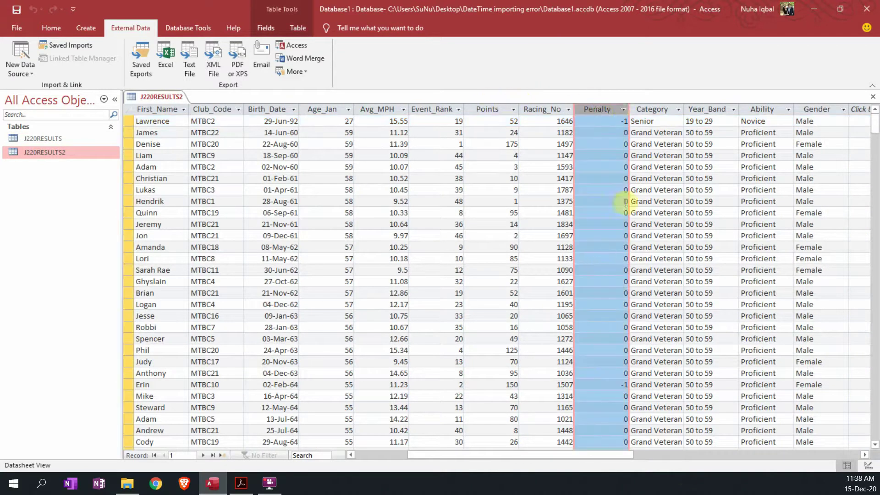
In Design View change Penalty's data type to Yes/No, then save and accept the data-loss warning
{"action": "left_click", "coordinate": [55, 28]}
{"action": "left_click", "coordinate": [16, 50]}
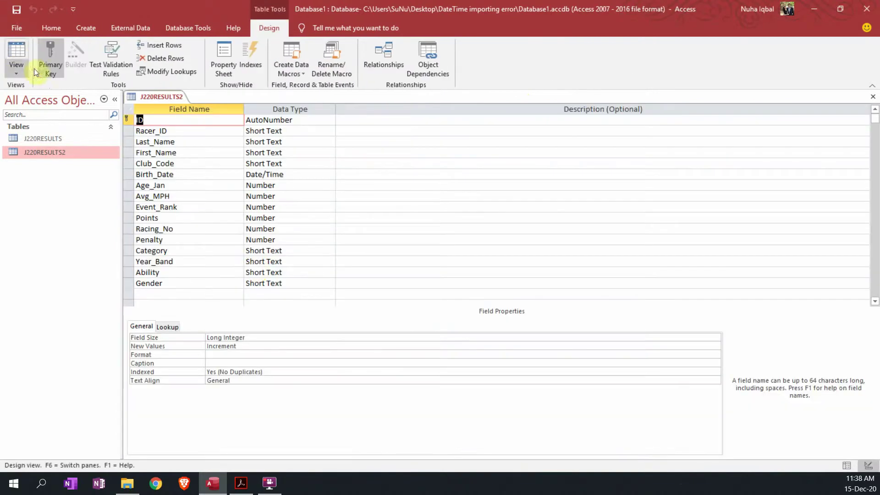
{"action": "left_click", "coordinate": [271, 239]}
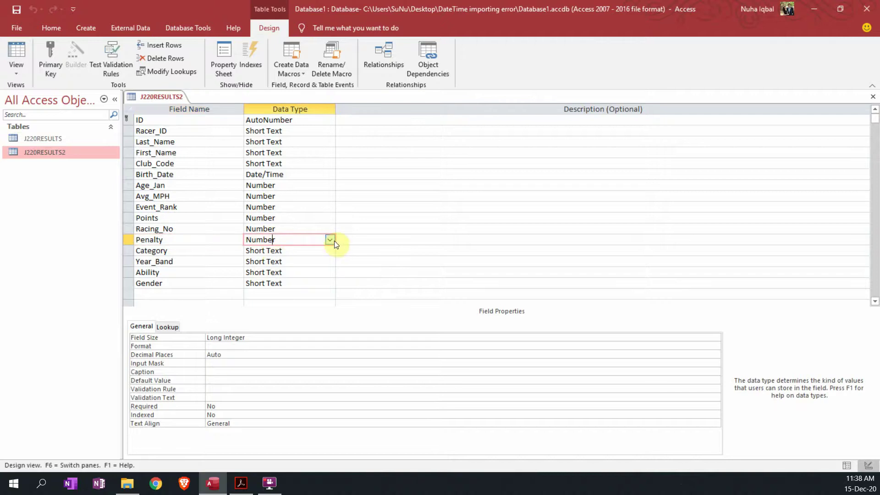
{"action": "left_click", "coordinate": [331, 240]}
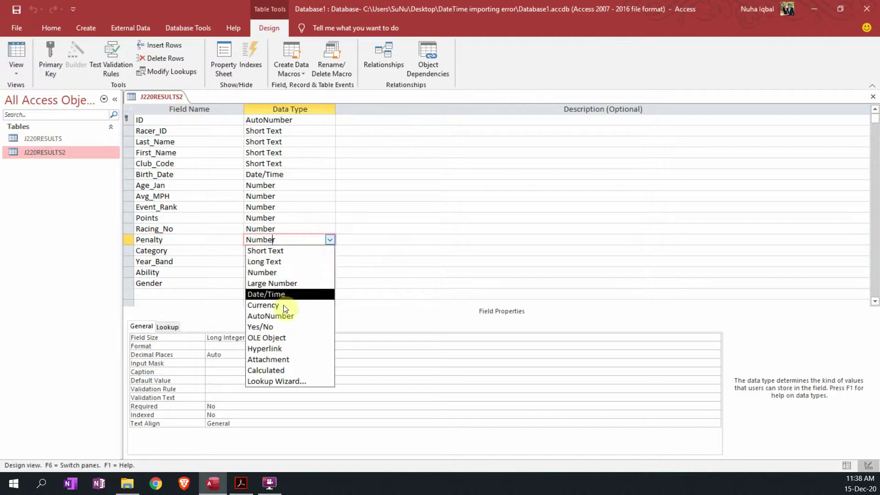
{"action": "left_click", "coordinate": [272, 328]}
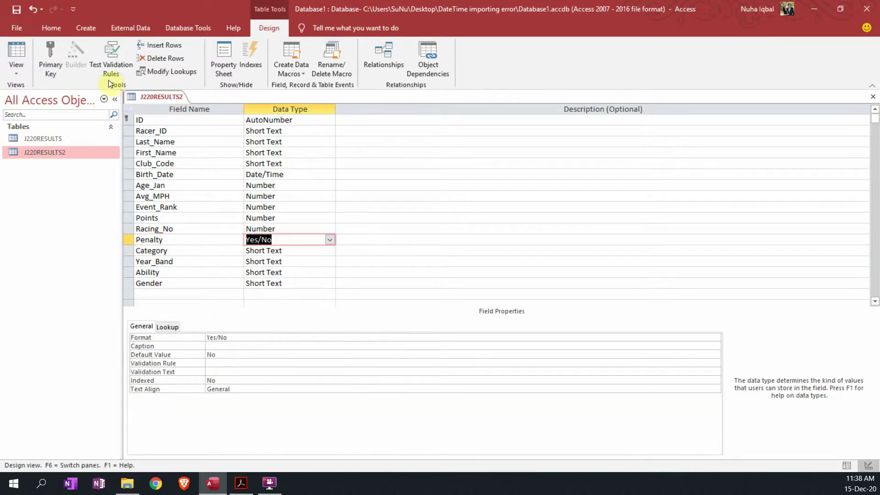
{"action": "left_click", "coordinate": [20, 51]}
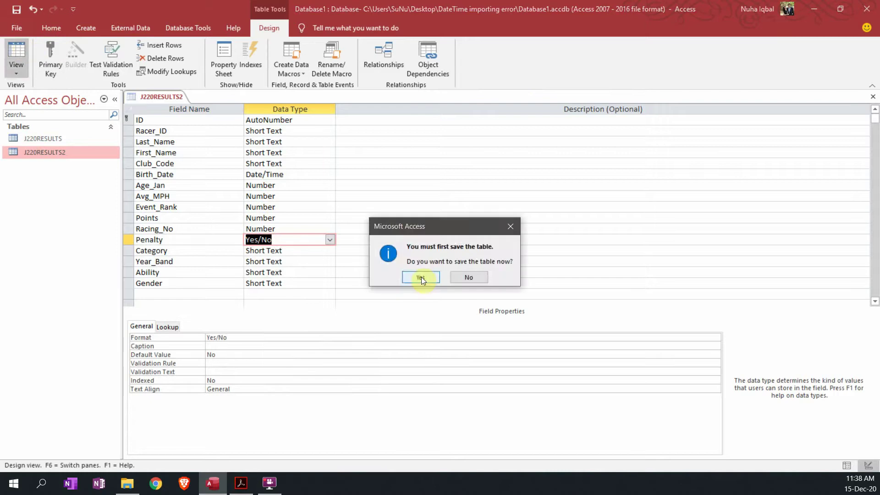
{"action": "left_click", "coordinate": [421, 277]}
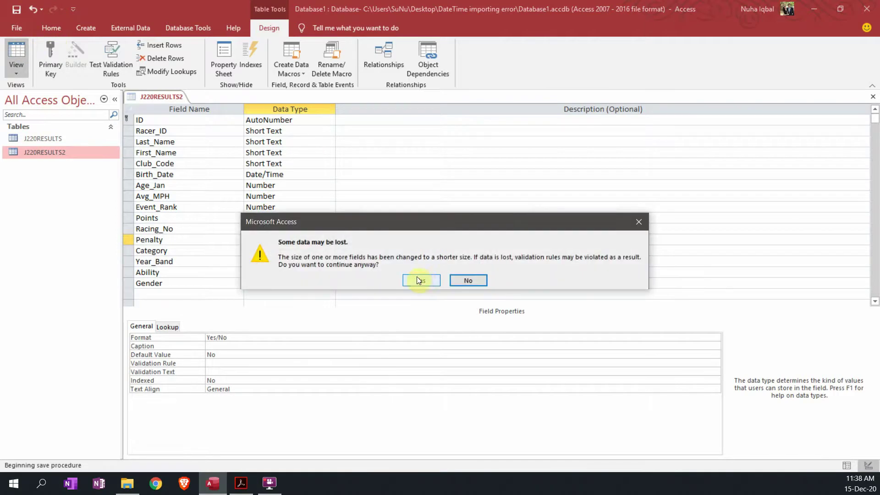
{"action": "left_click", "coordinate": [425, 280]}
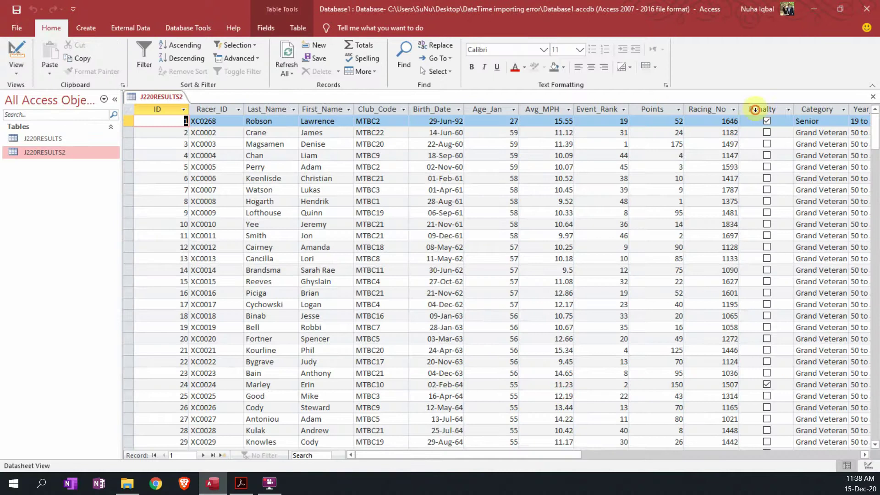
Select the Penalty column, then in Design View check its Format property reads Yes/No
{"action": "left_click", "coordinate": [755, 110]}
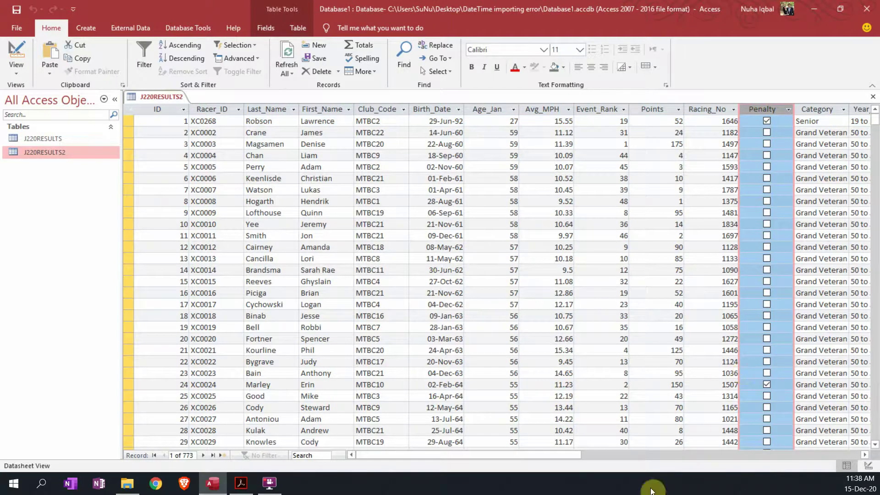
{"action": "left_click_drag", "start_coordinate": [557, 457], "coordinate": [593, 456]}
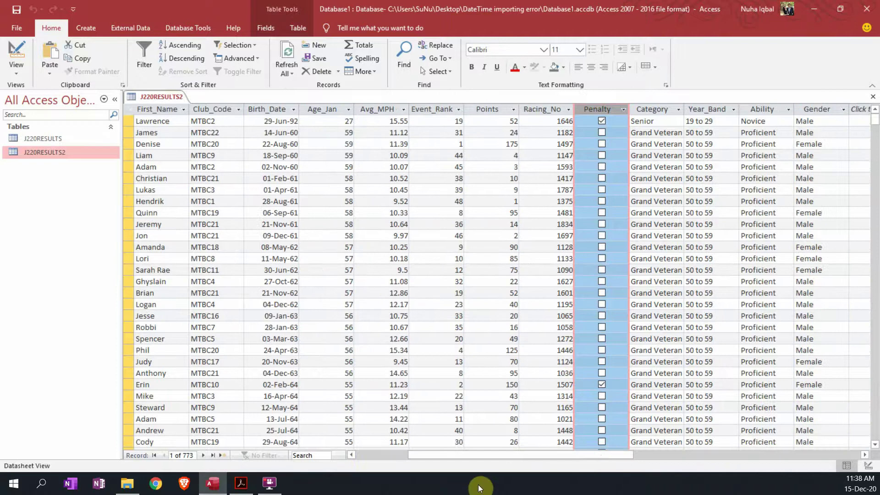
{"action": "left_click", "coordinate": [17, 57]}
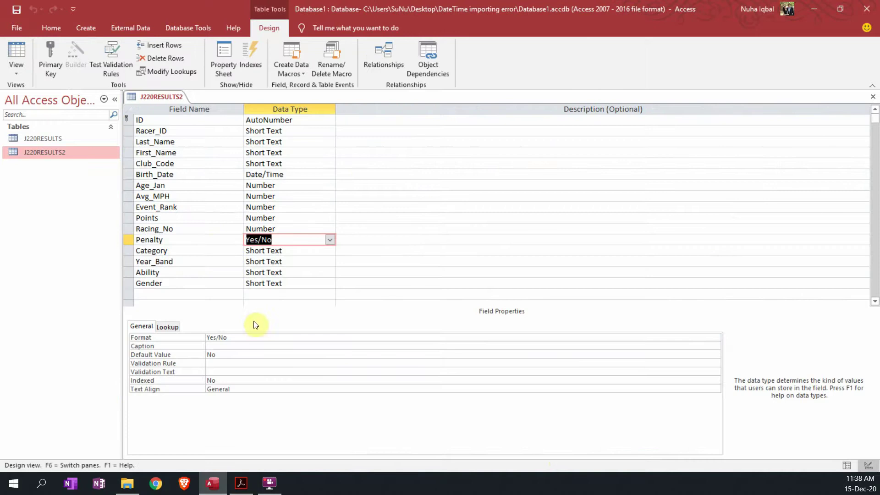
{"action": "double_click", "coordinate": [228, 338]}
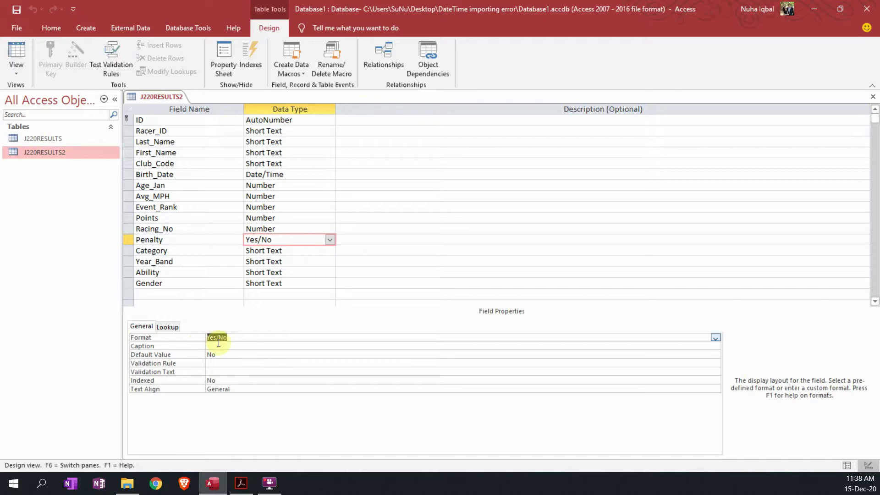
Set Penalty's Lookup Display Control to Text Box, save, and view the Yes/No words in the datasheet
{"action": "left_click", "coordinate": [169, 327]}
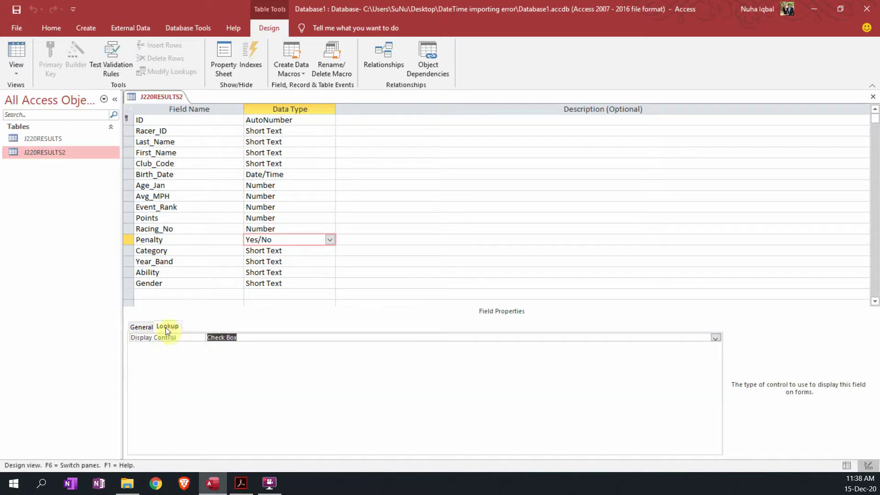
{"action": "left_click", "coordinate": [248, 339]}
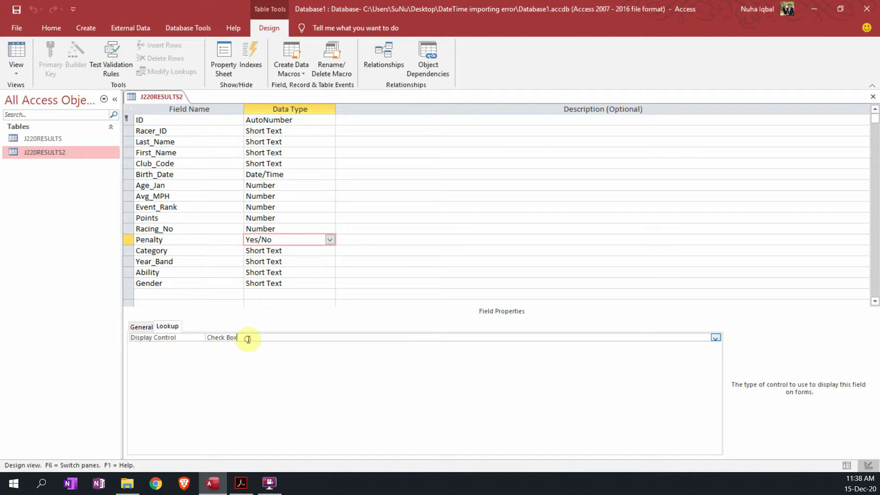
{"action": "left_click", "coordinate": [714, 338]}
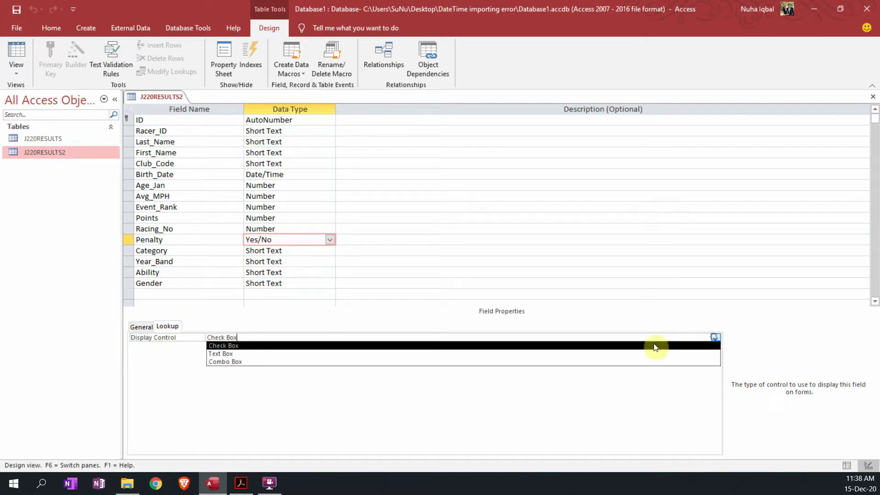
{"action": "left_click", "coordinate": [223, 354]}
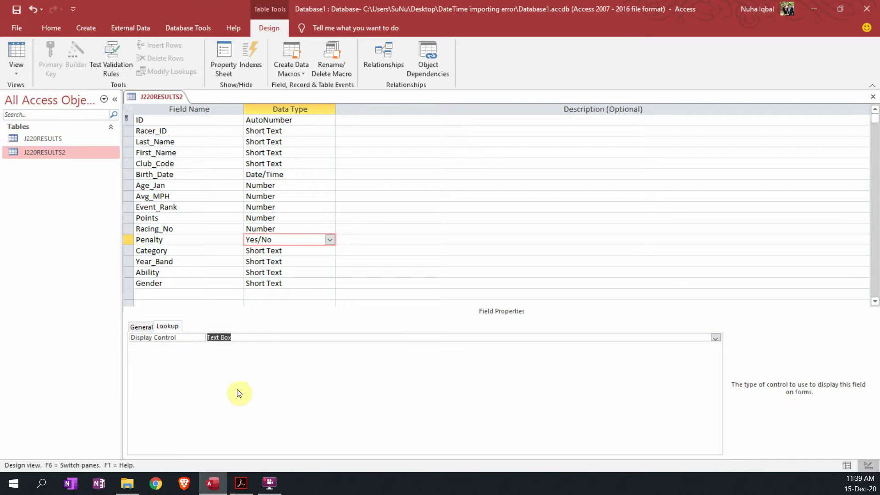
{"action": "left_click", "coordinate": [19, 53]}
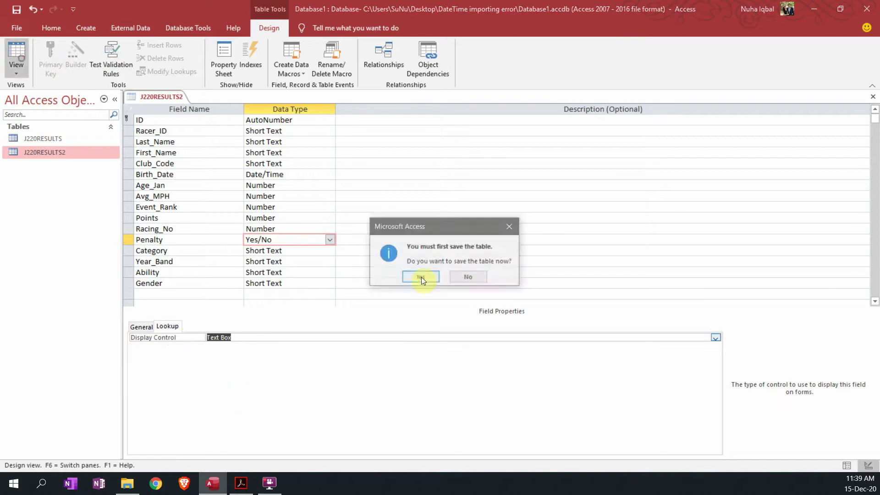
{"action": "left_click", "coordinate": [420, 277]}
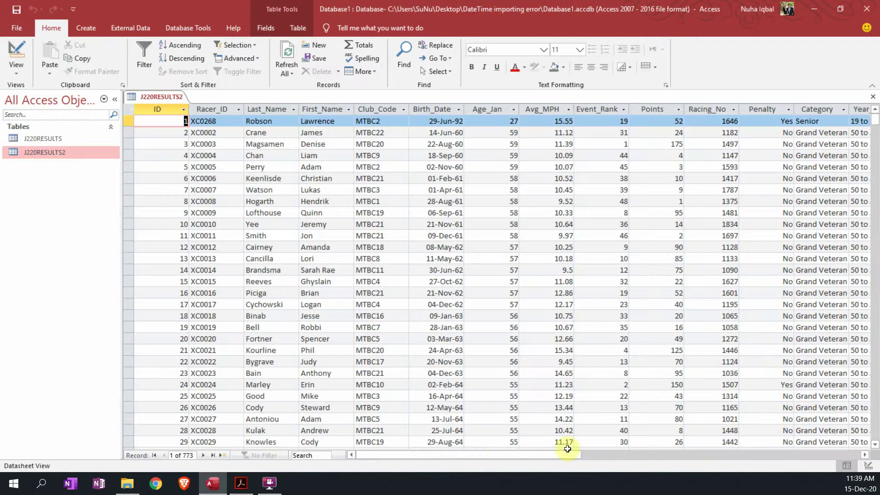
{"action": "left_click_drag", "start_coordinate": [571, 454], "coordinate": [600, 454]}
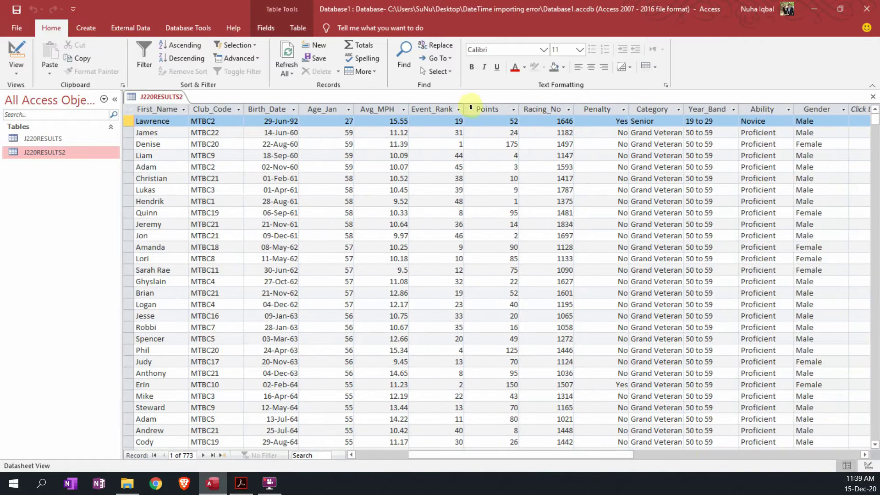
{"action": "left_click", "coordinate": [596, 109]}
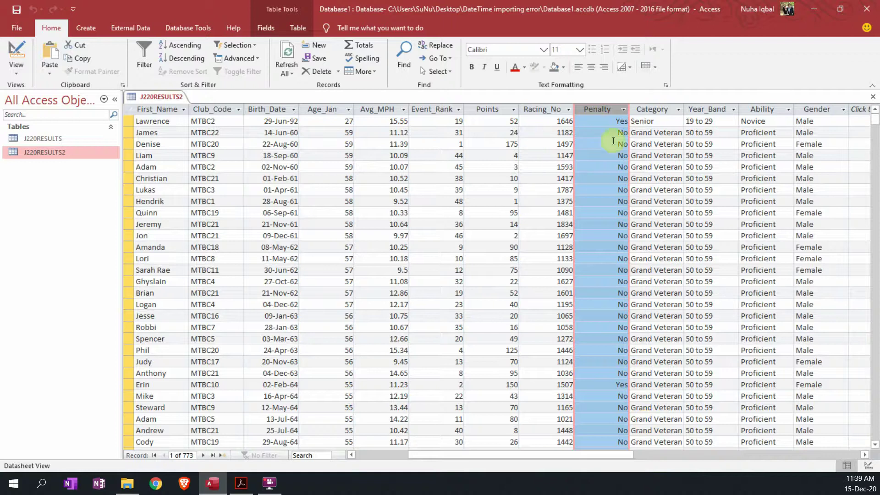
Return J220RESULTS2 to Design View and confirm Penalty's Display Control reads Text Box
{"action": "left_click", "coordinate": [196, 26]}
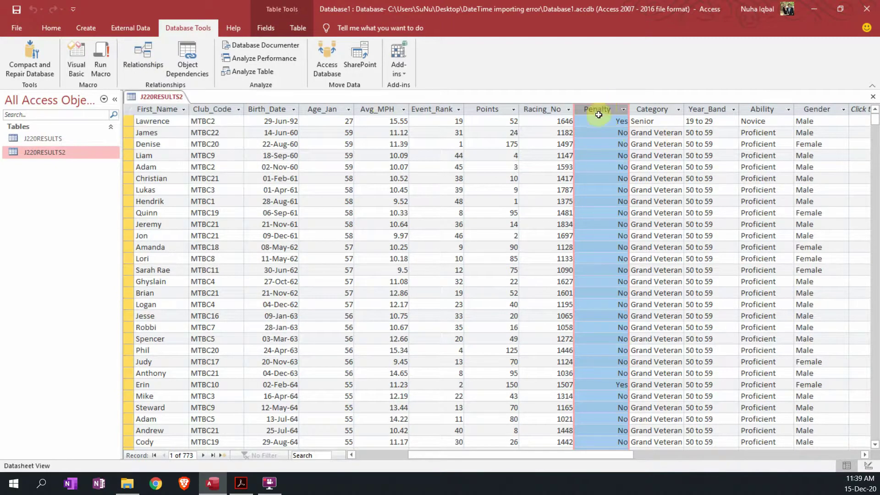
{"action": "left_click", "coordinate": [53, 28]}
{"action": "left_click", "coordinate": [17, 53]}
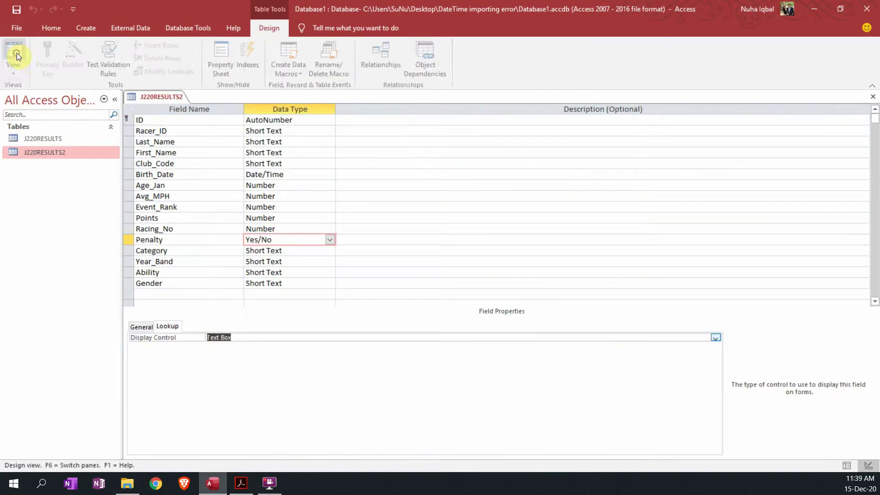
{"action": "left_click", "coordinate": [236, 337]}
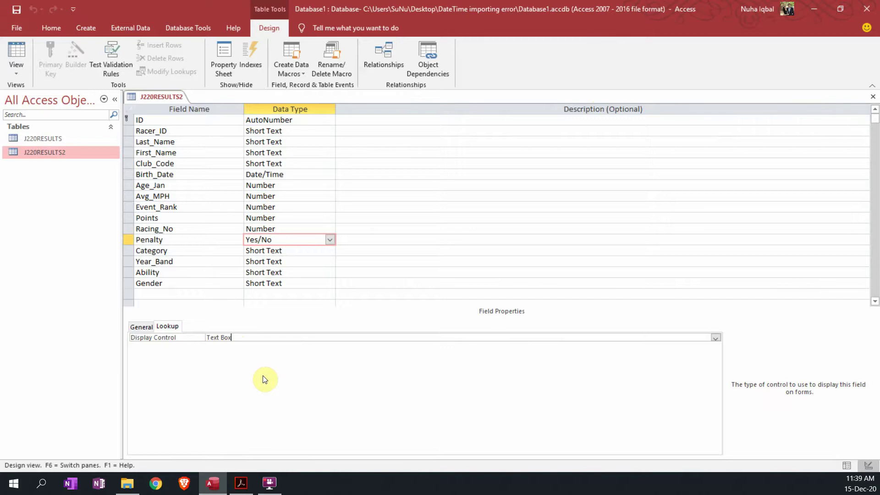
Close J220RESULTS2 and begin a new Text File import from External Data > New Data Source
{"action": "right_click", "coordinate": [155, 95]}
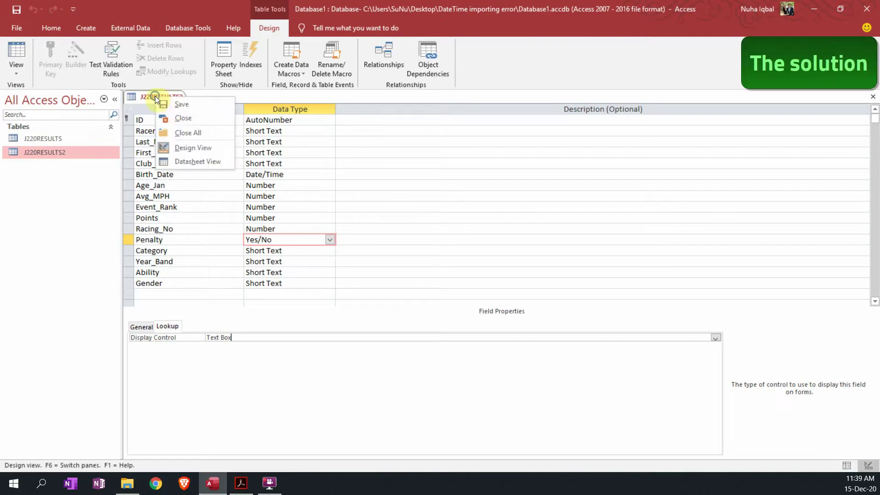
{"action": "left_click", "coordinate": [187, 118]}
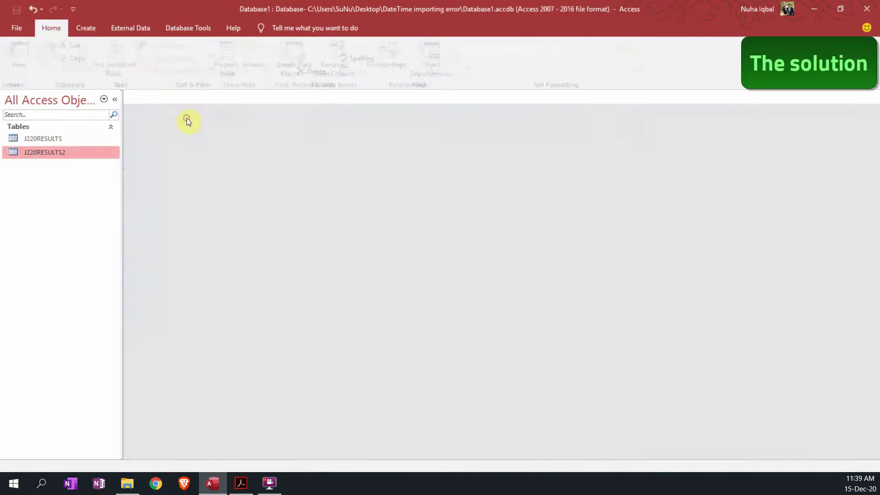
{"action": "left_click", "coordinate": [131, 29]}
{"action": "left_click", "coordinate": [19, 65]}
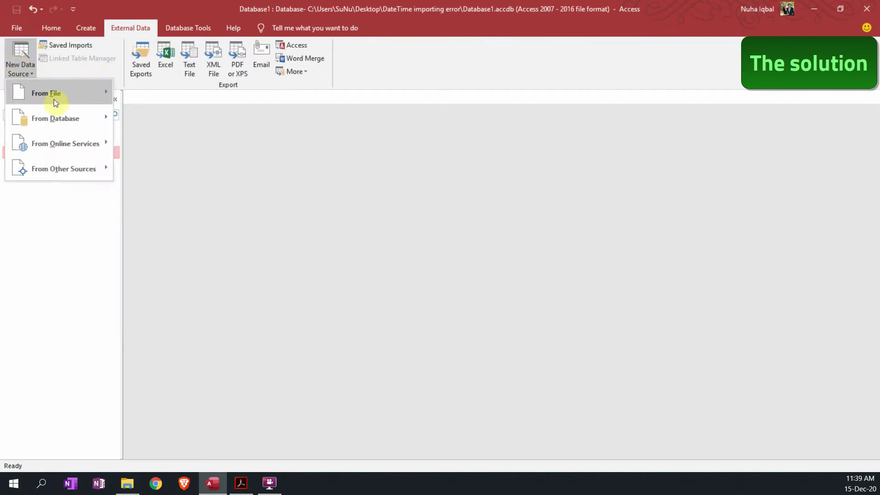
{"action": "mouse_move", "coordinate": [54, 100]}
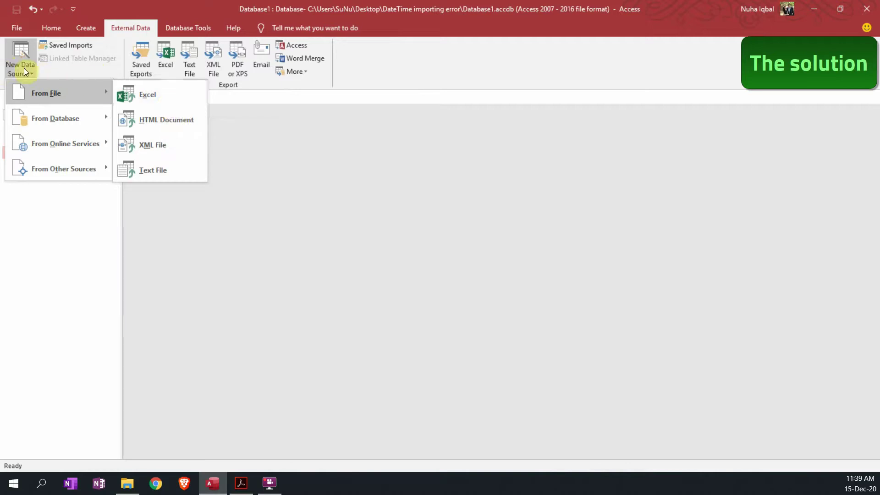
{"action": "left_click", "coordinate": [131, 169]}
Choose J220RESULTS.csv as the source and mark the first row as field names
{"action": "left_click", "coordinate": [607, 163]}
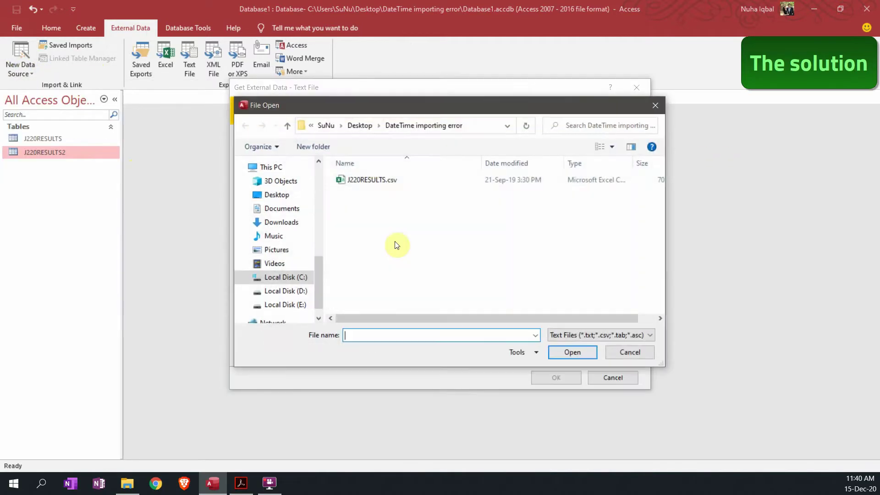
{"action": "left_click", "coordinate": [371, 185]}
{"action": "left_click", "coordinate": [371, 186]}
{"action": "left_click", "coordinate": [545, 376]}
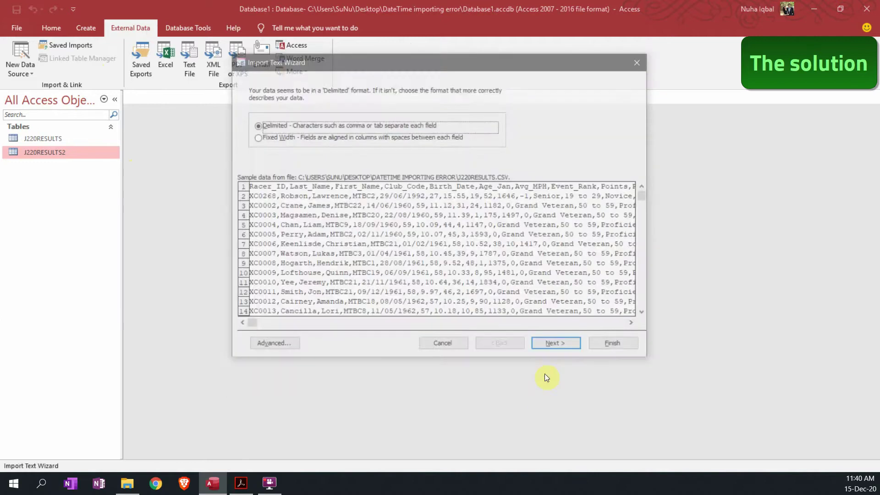
{"action": "left_click", "coordinate": [577, 345]}
{"action": "left_click", "coordinate": [292, 145]}
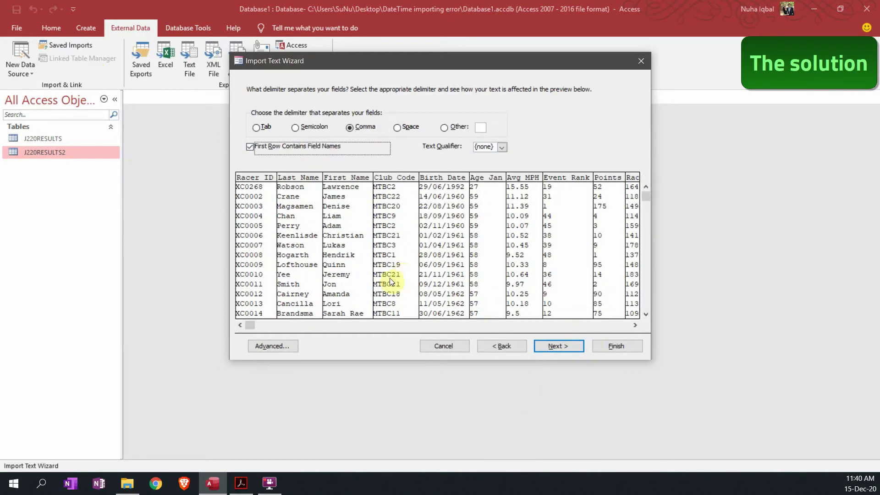
Set the Penalty field's data type to Yes/No in the advanced import specification
{"action": "left_click", "coordinate": [277, 348]}
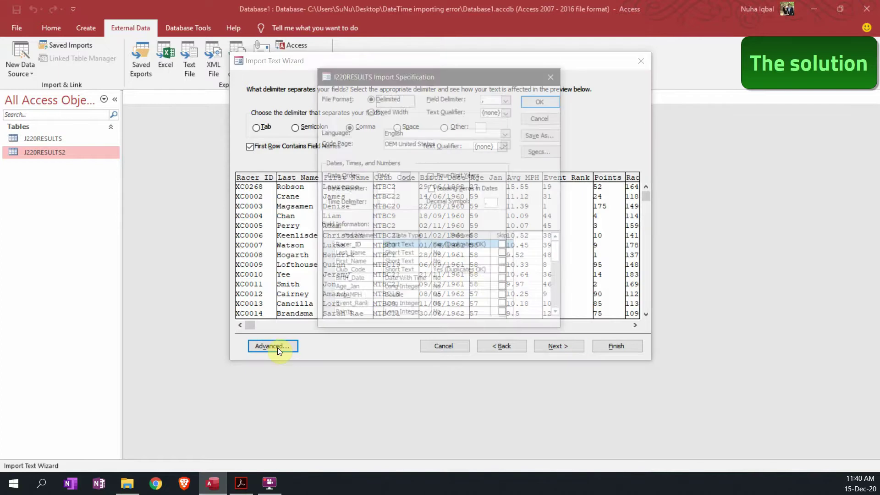
{"action": "scroll", "coordinate": [412, 267], "scroll_direction": "down", "scroll_amount": 3}
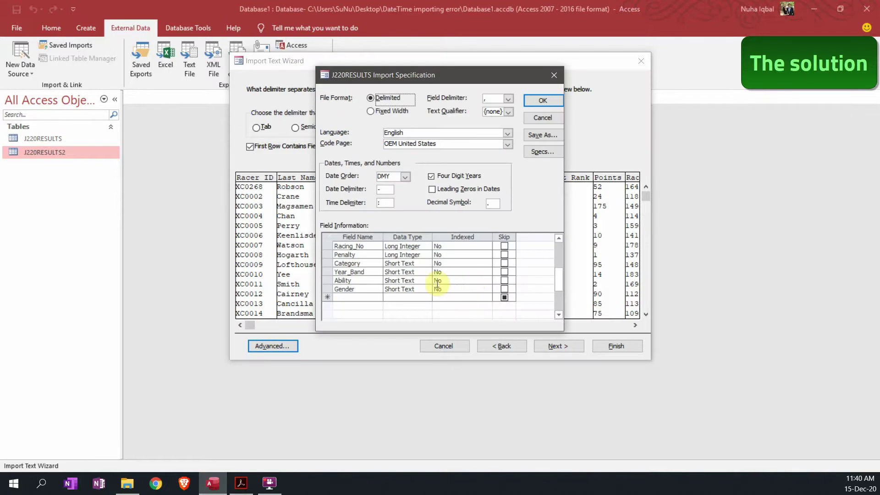
{"action": "left_click", "coordinate": [415, 254]}
{"action": "scroll", "coordinate": [415, 275], "scroll_direction": "up", "scroll_amount": 1}
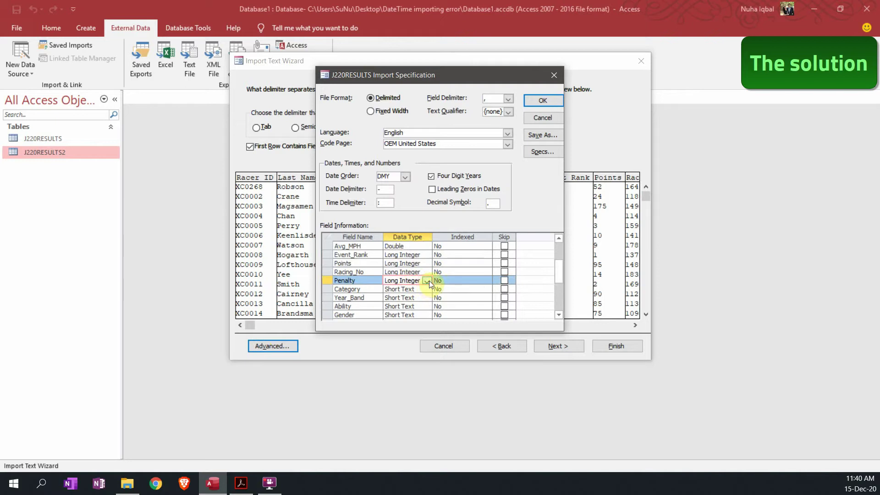
{"action": "left_click", "coordinate": [429, 280]}
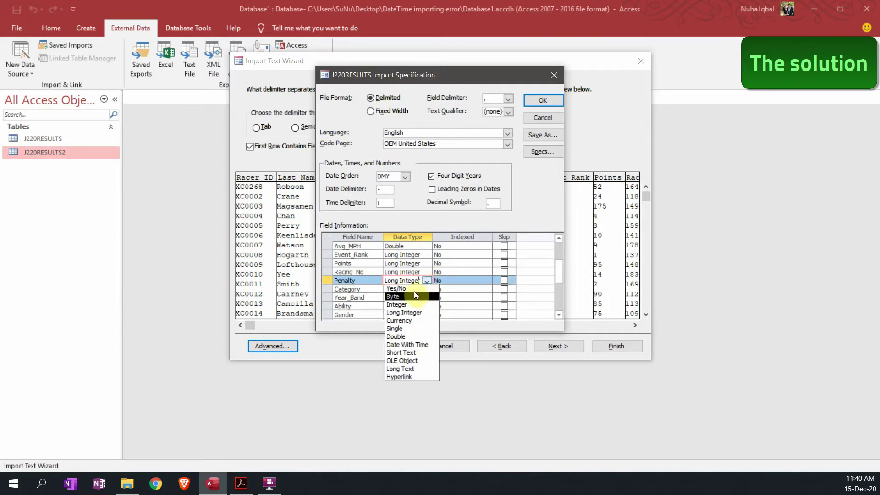
{"action": "left_click", "coordinate": [411, 289]}
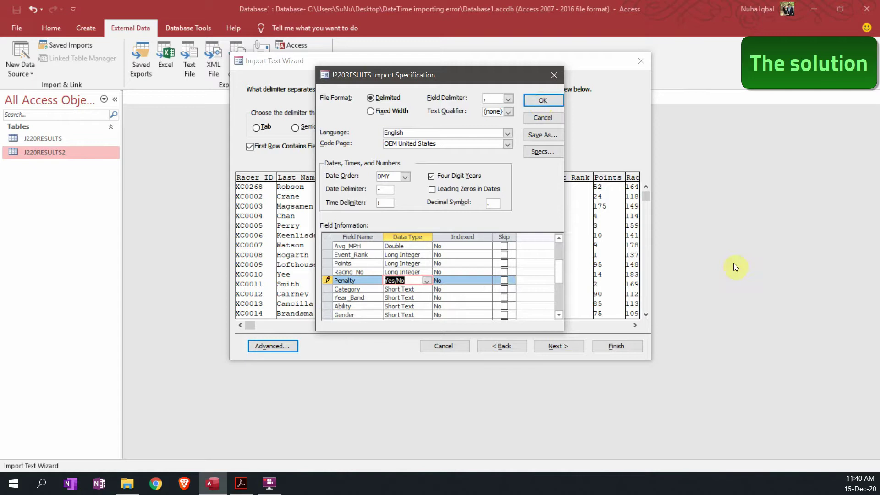
{"action": "left_click", "coordinate": [548, 98]}
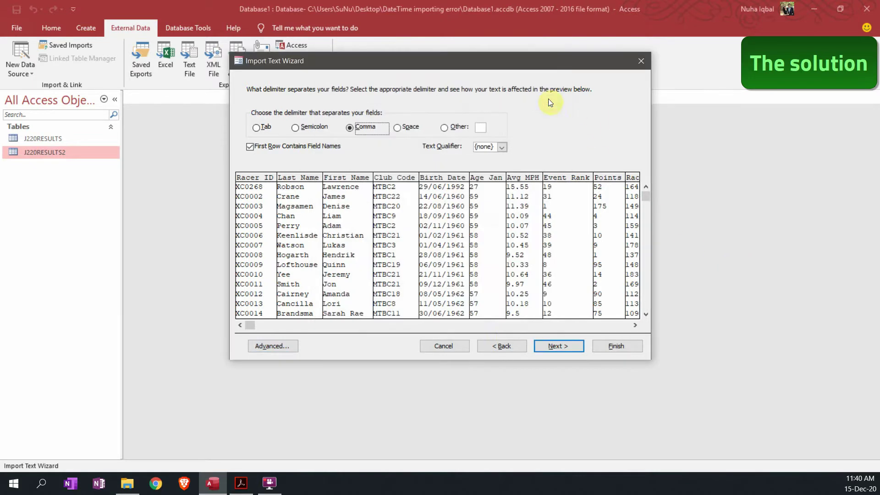
Name the new table J220RESULTS3 and finish the import without saving import steps
{"action": "left_click", "coordinate": [559, 346]}
{"action": "left_click", "coordinate": [561, 344]}
{"action": "left_click", "coordinate": [561, 345]}
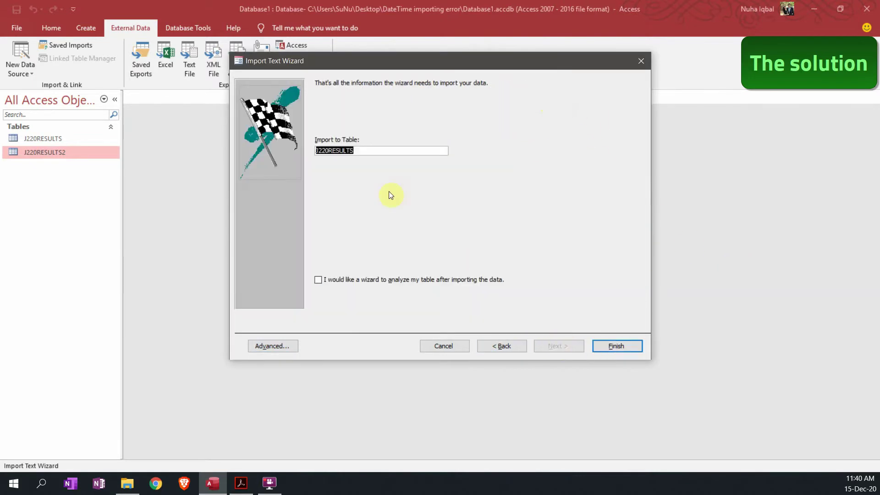
{"action": "left_click", "coordinate": [373, 150]}
{"action": "type", "text": "3"}
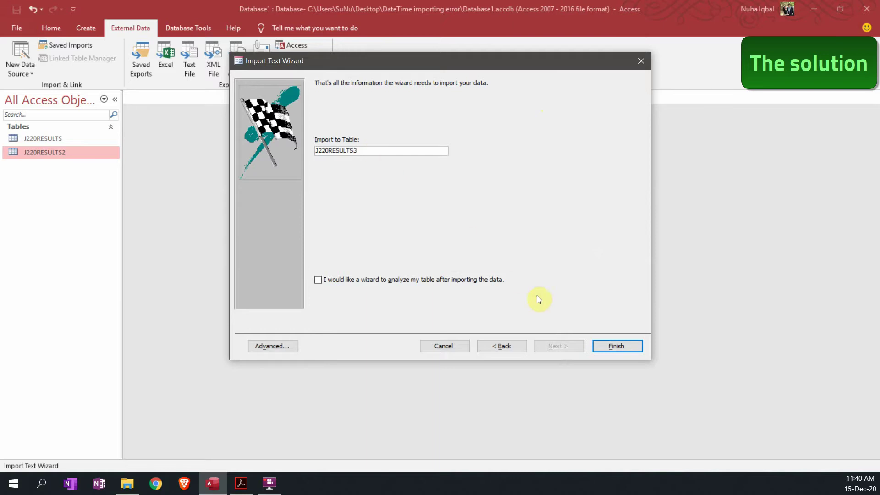
{"action": "left_click", "coordinate": [600, 341]}
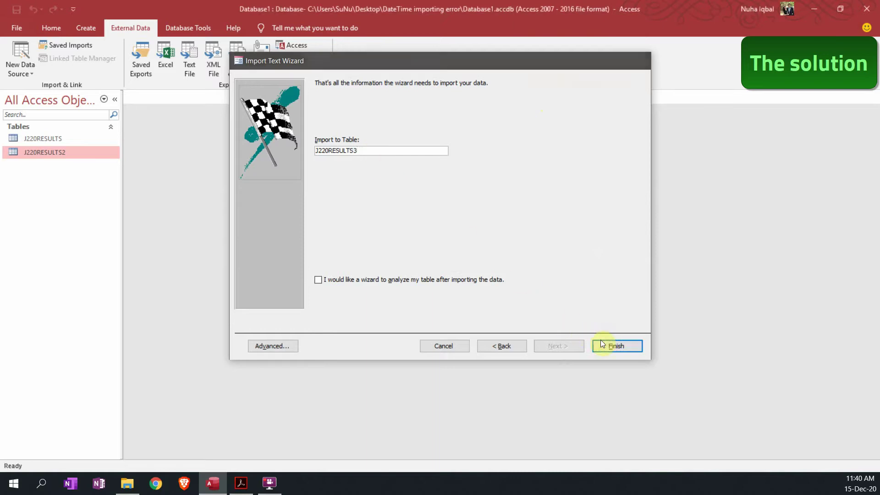
{"action": "left_click", "coordinate": [611, 386]}
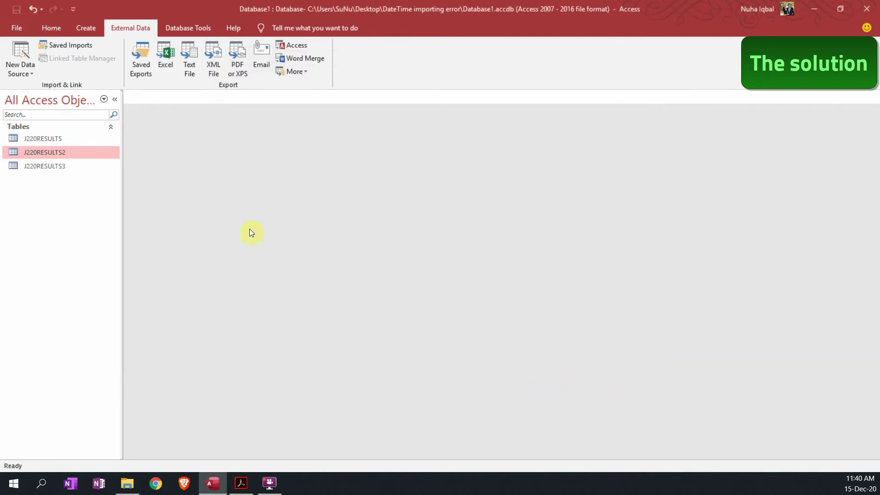
Open the J220RESULTS3 table and switch it to Design View
{"action": "double_click", "coordinate": [57, 167]}
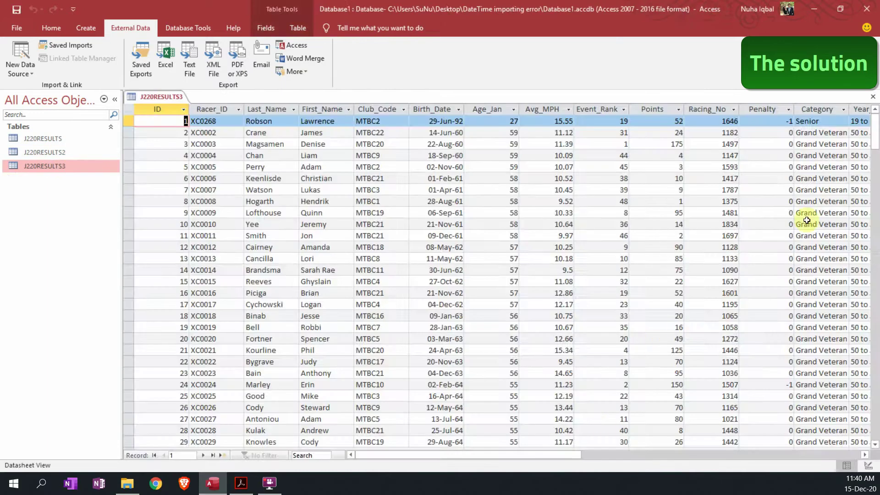
{"action": "left_click", "coordinate": [761, 110]}
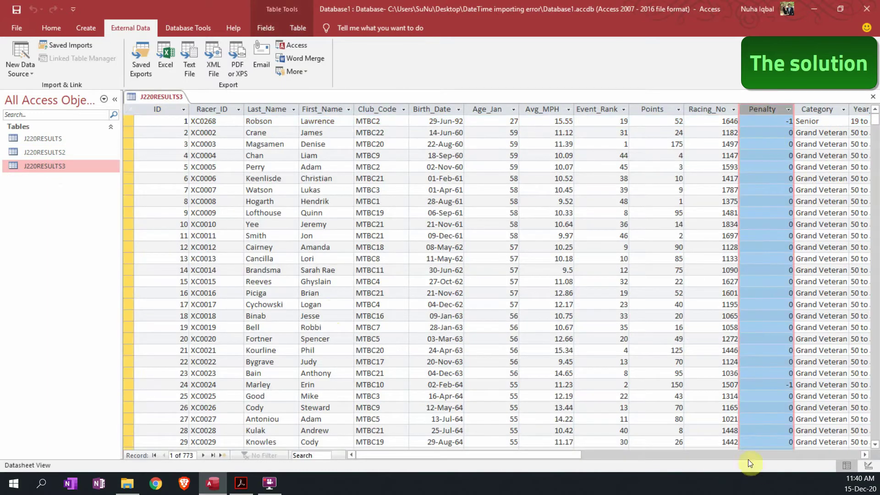
{"action": "left_click", "coordinate": [61, 29]}
{"action": "left_click", "coordinate": [18, 46]}
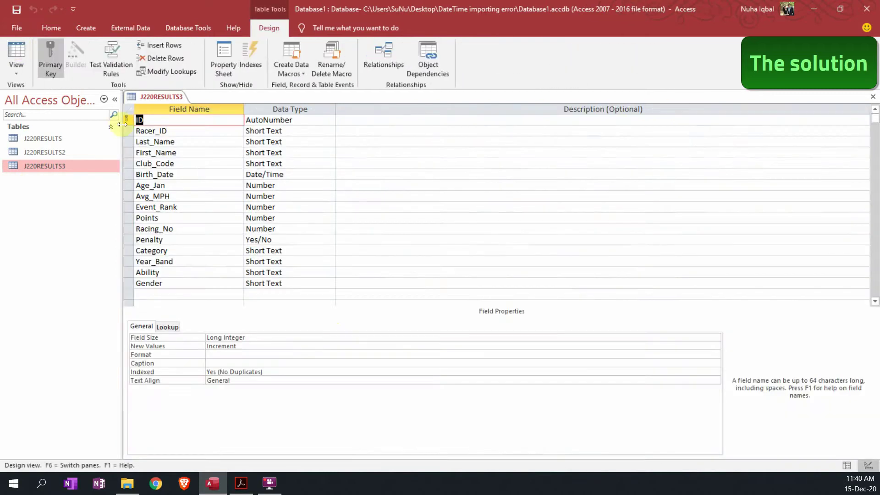
Give the Penalty field the Yes/No display format, then return to the datasheet
{"action": "left_click", "coordinate": [259, 240]}
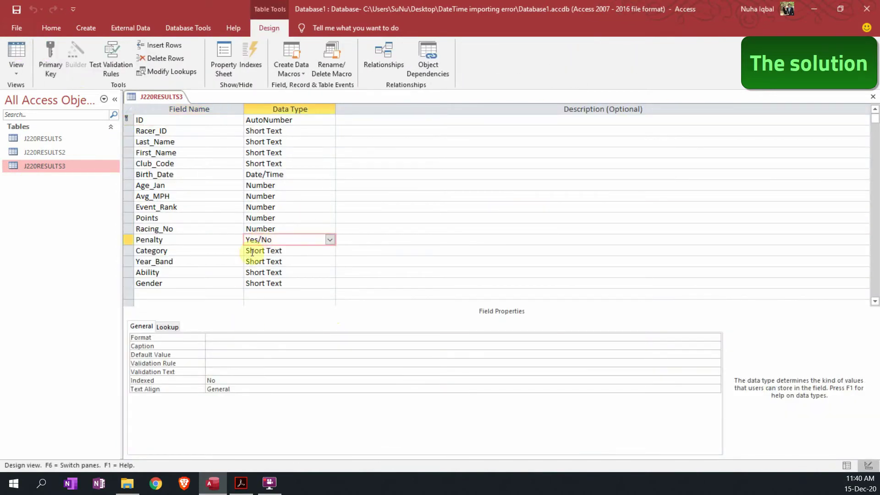
{"action": "left_click", "coordinate": [209, 337]}
{"action": "left_click", "coordinate": [715, 337]}
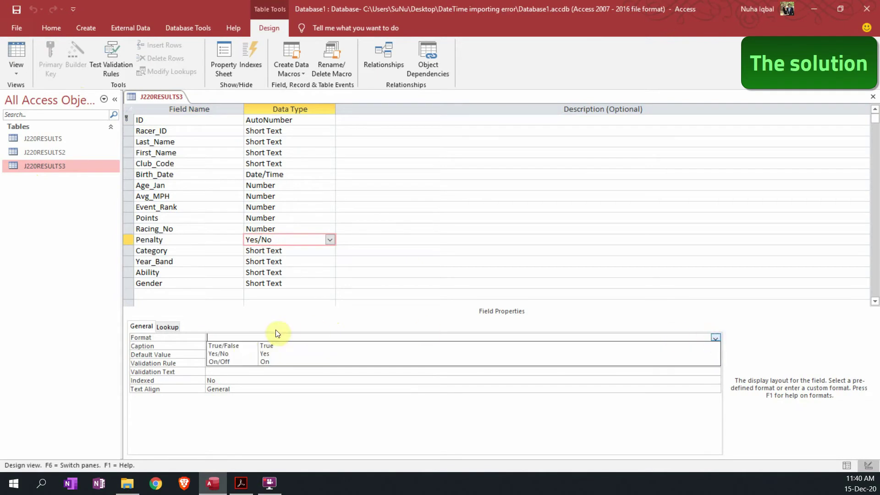
{"action": "left_click", "coordinate": [239, 354]}
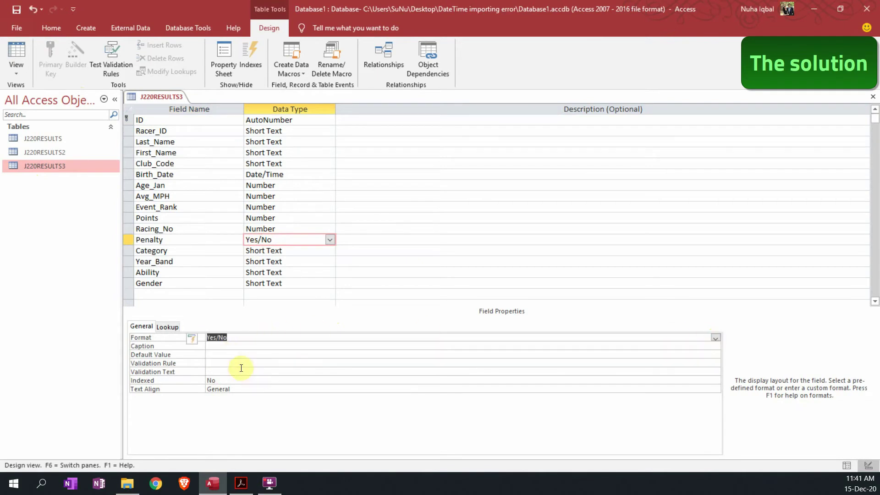
{"action": "left_click", "coordinate": [168, 327]}
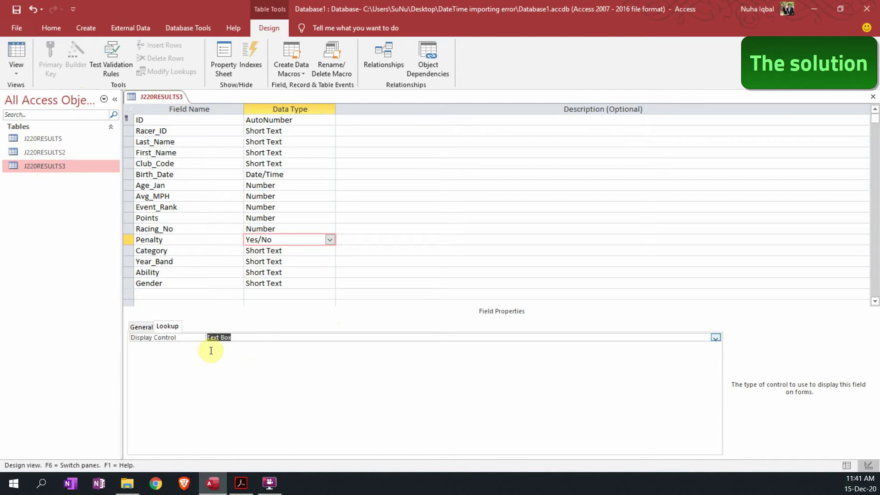
{"action": "left_click", "coordinate": [137, 326]}
{"action": "left_click", "coordinate": [12, 53]}
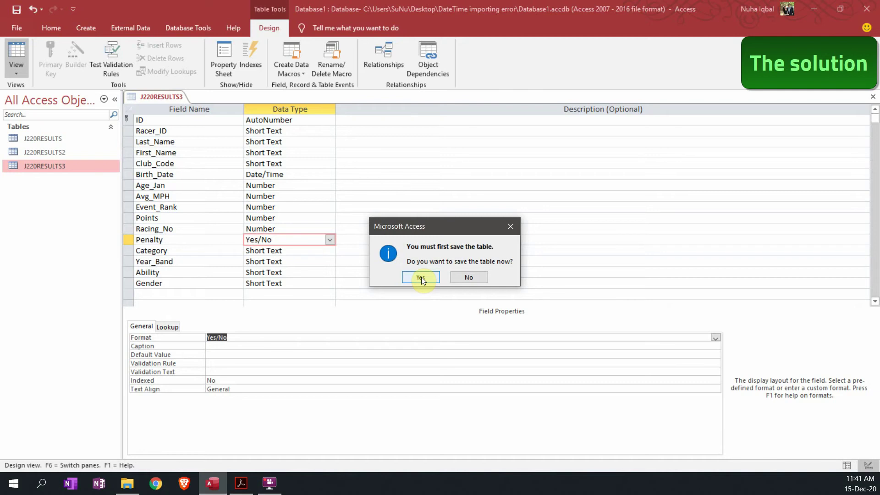
Save J220RESULTS3 and check the Penalty column now reads Yes and No
{"action": "left_click", "coordinate": [421, 278]}
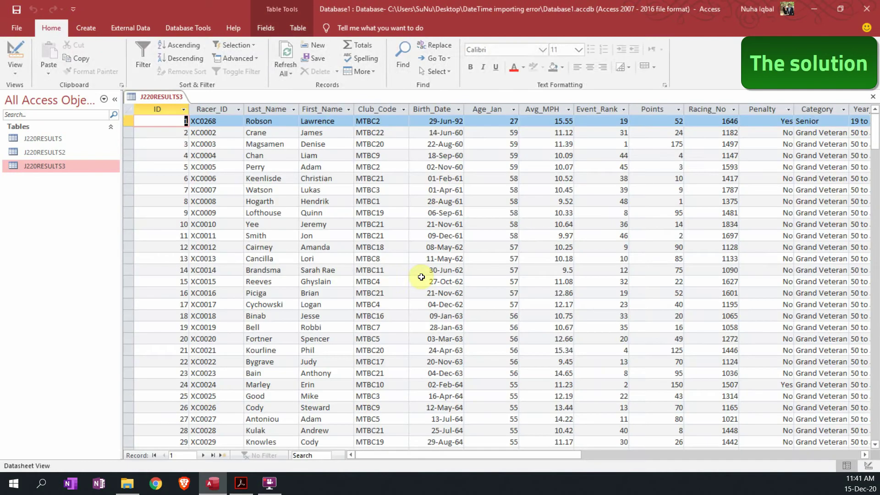
{"action": "left_click", "coordinate": [758, 107]}
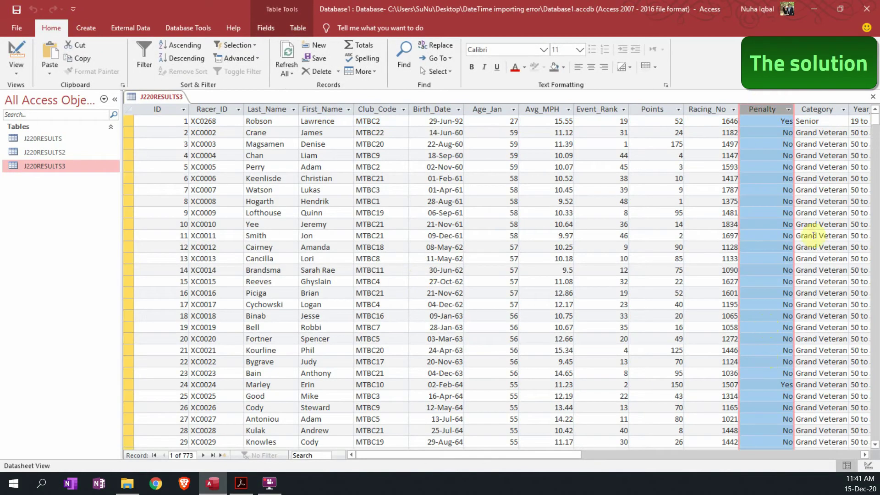